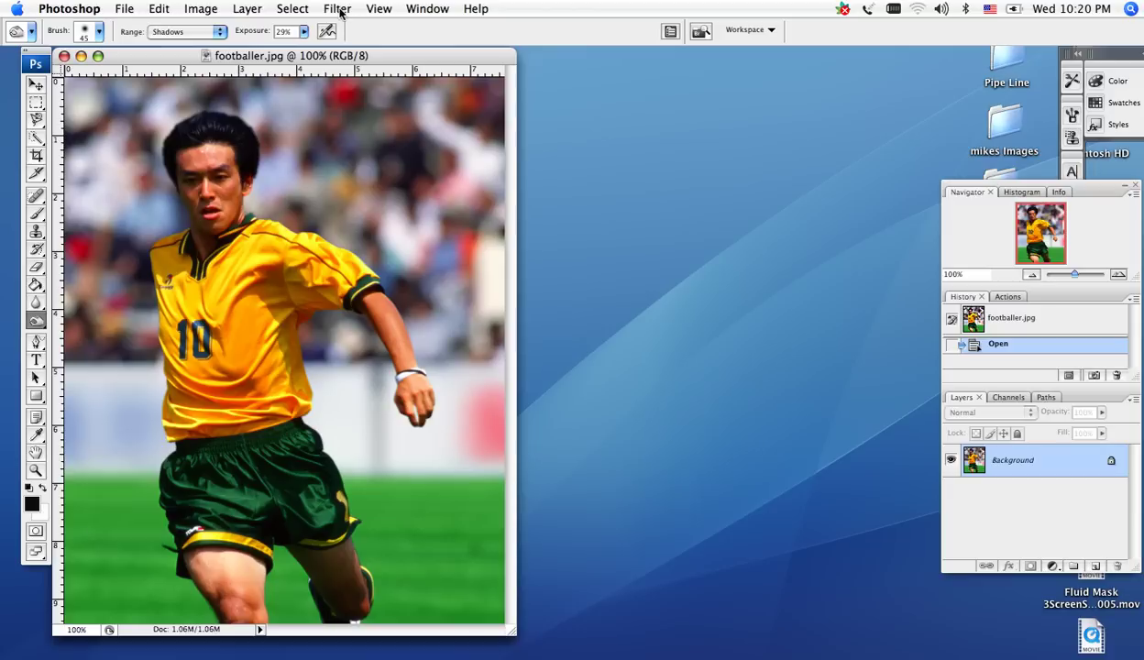
# Run Filter > Vertus > Fluid Mask 3 on the footballer photo
pyautogui.click(338, 10)
pyautogui.moveTo(404, 403)
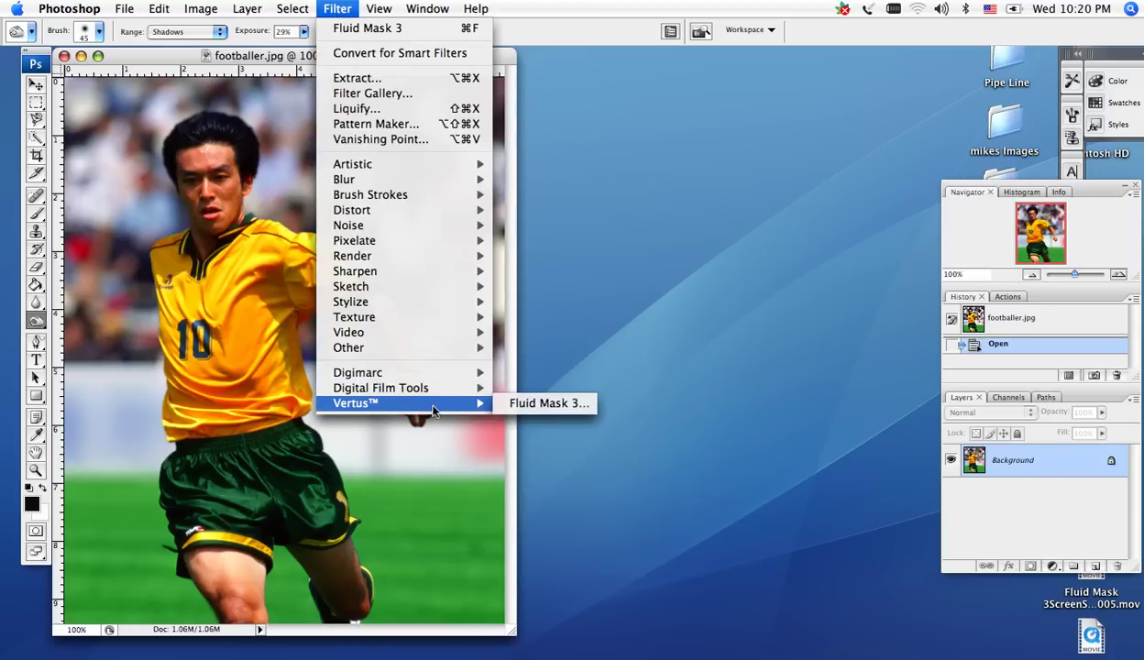
pyautogui.click(524, 404)
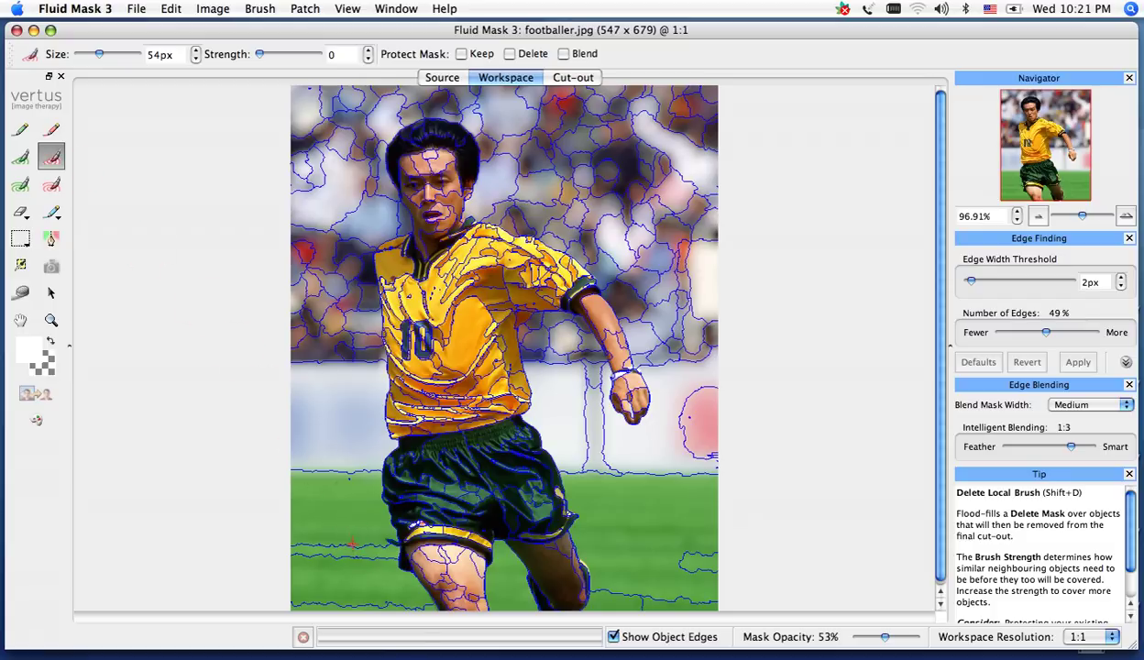
# Paint delete-mask strokes over the grass, the left background and the crowd along the top
pyautogui.moveTo(353, 543)
pyautogui.mouseDown()
pyautogui.moveTo(392, 597)
pyautogui.moveTo(345, 358)
pyautogui.moveTo(364, 214)
pyautogui.mouseUp()
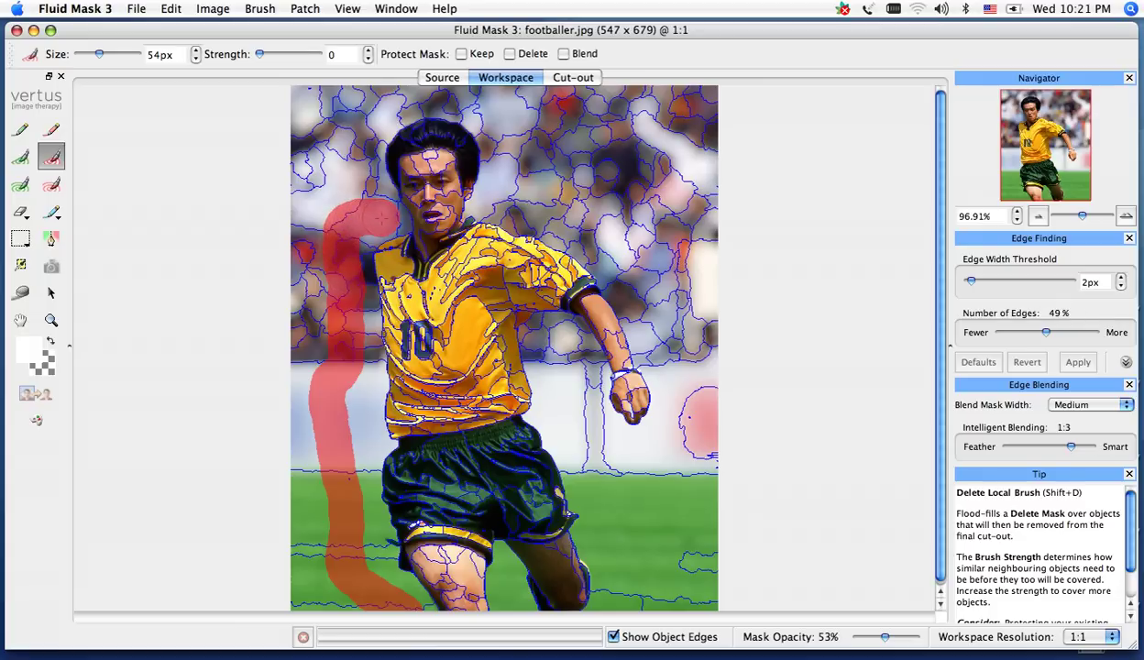
pyautogui.moveTo(364, 214)
pyautogui.mouseDown()
pyautogui.moveTo(332, 189)
pyautogui.moveTo(298, 240)
pyautogui.moveTo(301, 353)
pyautogui.moveTo(307, 96)
pyautogui.moveTo(485, 101)
pyautogui.moveTo(516, 200)
pyautogui.mouseUp()
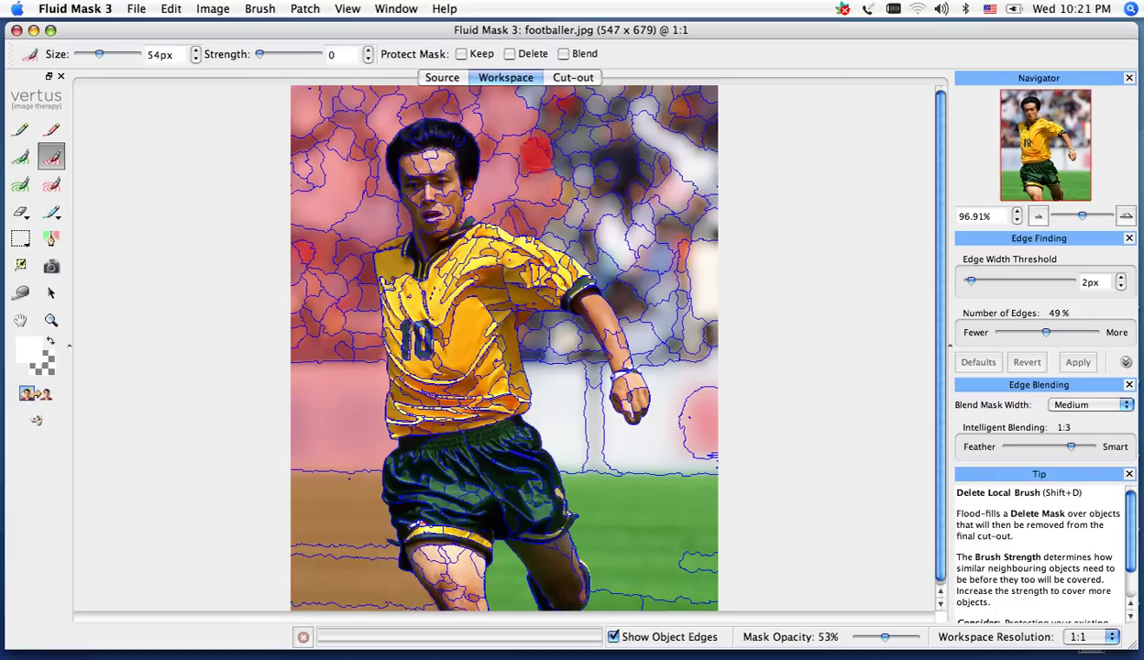
pyautogui.moveTo(518, 115)
pyautogui.mouseDown()
pyautogui.moveTo(641, 101)
pyautogui.moveTo(701, 110)
pyautogui.moveTo(692, 138)
pyautogui.moveTo(523, 174)
pyautogui.moveTo(683, 197)
pyautogui.moveTo(701, 133)
pyautogui.moveTo(550, 209)
pyautogui.moveTo(600, 233)
pyautogui.moveTo(679, 224)
pyautogui.moveTo(660, 285)
pyautogui.moveTo(609, 275)
pyautogui.moveTo(660, 362)
pyautogui.moveTo(652, 431)
pyautogui.moveTo(597, 453)
pyautogui.moveTo(556, 394)
pyautogui.moveTo(555, 339)
pyautogui.moveTo(568, 338)
pyautogui.moveTo(525, 335)
pyautogui.moveTo(634, 575)
pyautogui.moveTo(706, 537)
pyautogui.moveTo(678, 467)
pyautogui.moveTo(696, 250)
pyautogui.mouseUp()
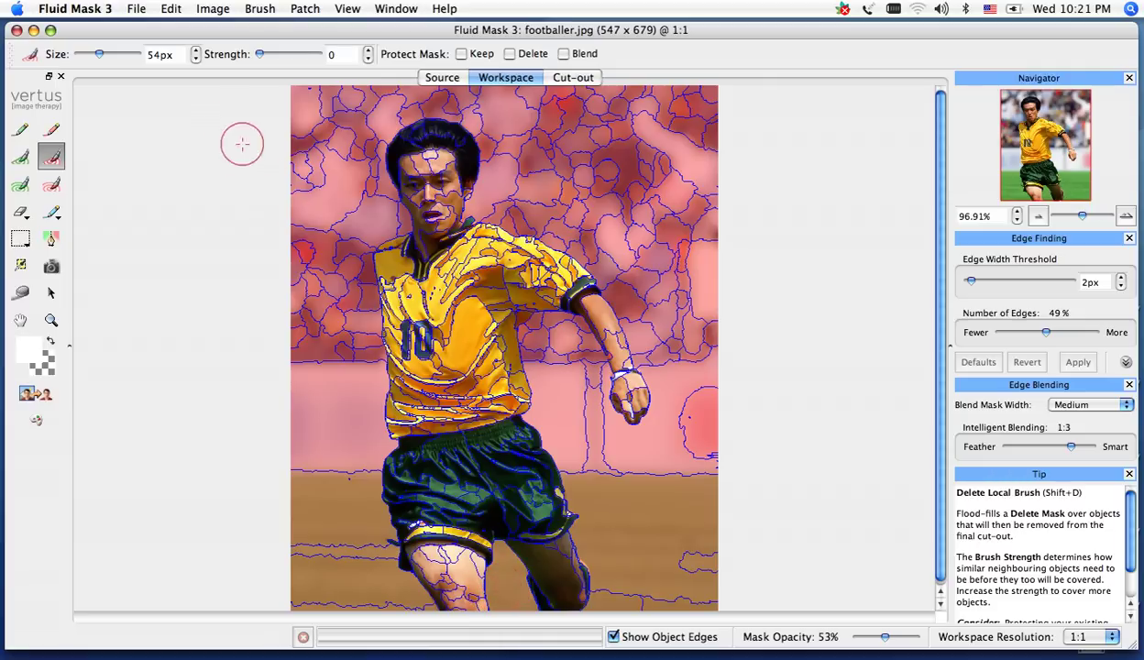
# Auto-fill the footballer with the keep mask and turn off Show Object Edges
pyautogui.click(211, 11)
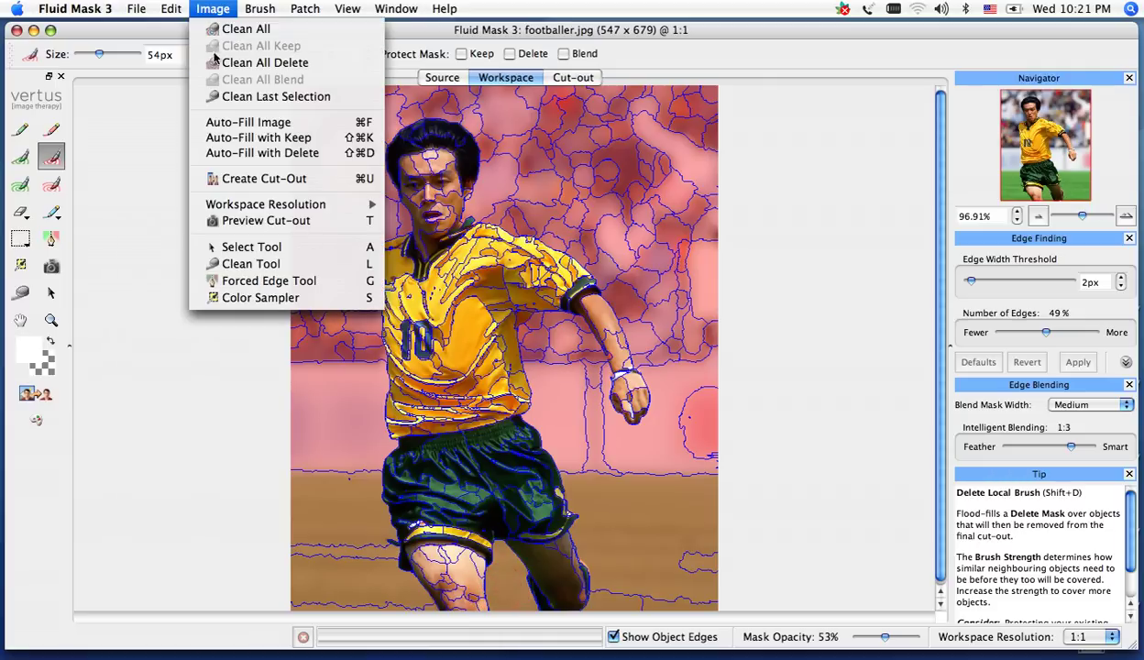
pyautogui.click(251, 139)
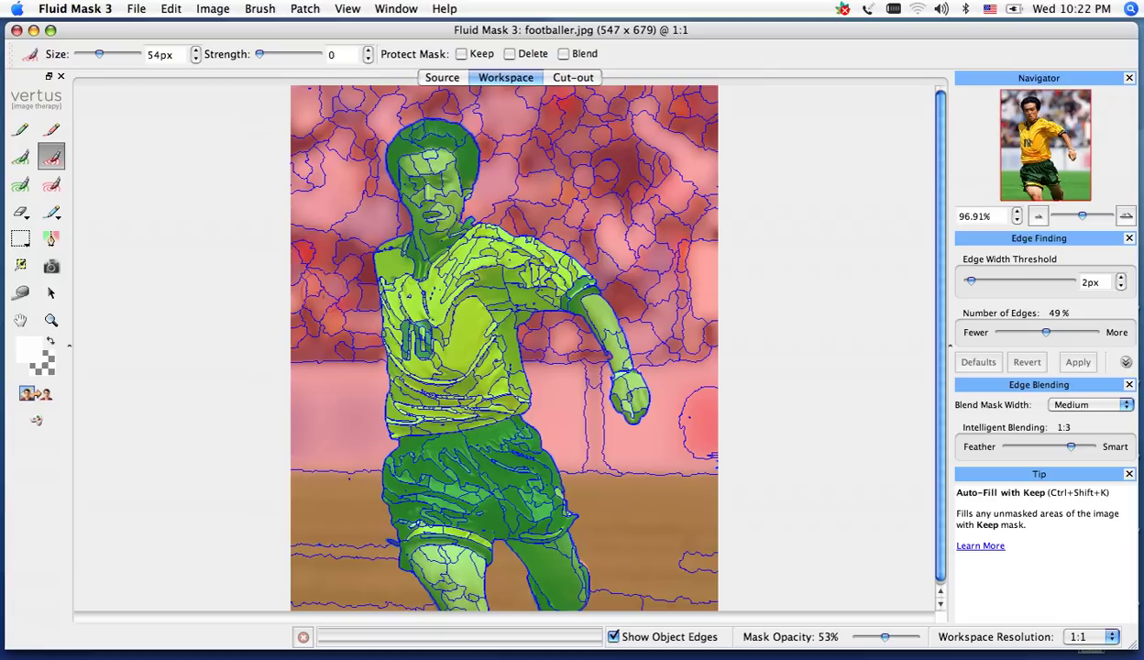
pyautogui.click(613, 638)
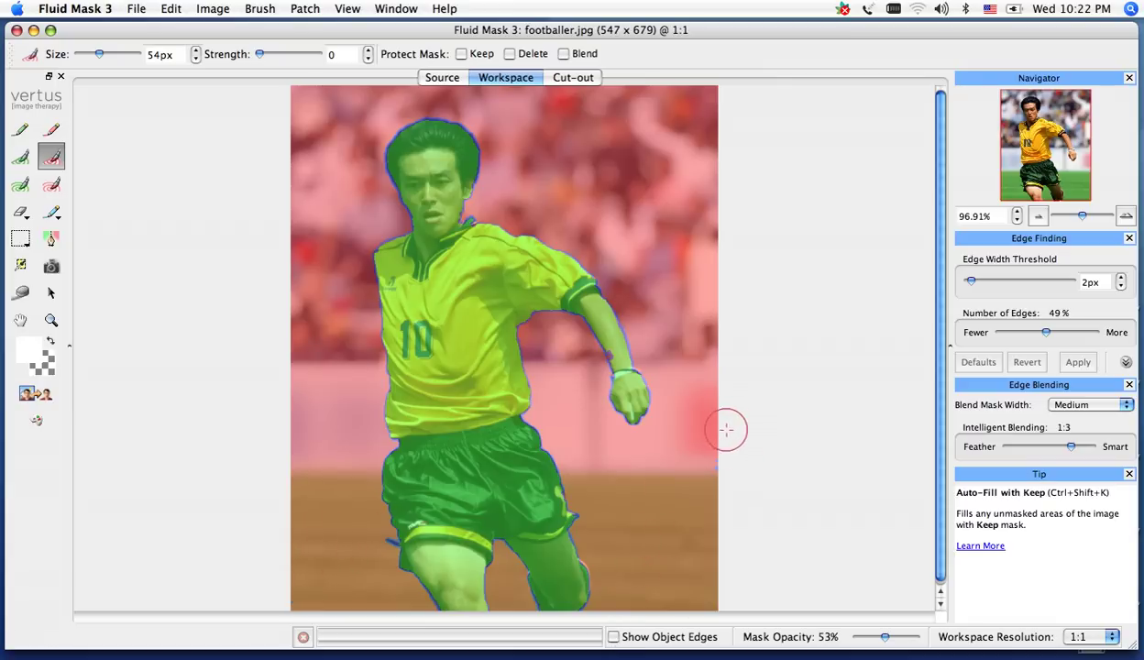
# Delete the leftover strip at the right edge and zoom into the forearm
pyautogui.moveTo(715, 424); pyautogui.dragTo(707, 499)
pyautogui.click(50, 320)
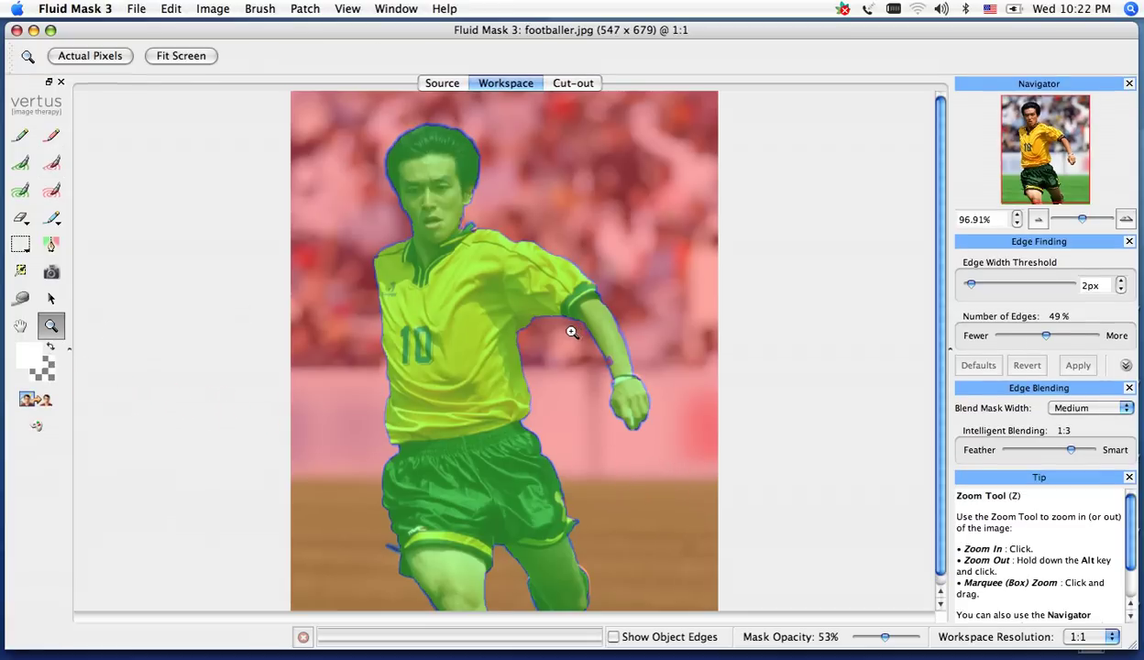
pyautogui.moveTo(572, 332); pyautogui.dragTo(649, 388)
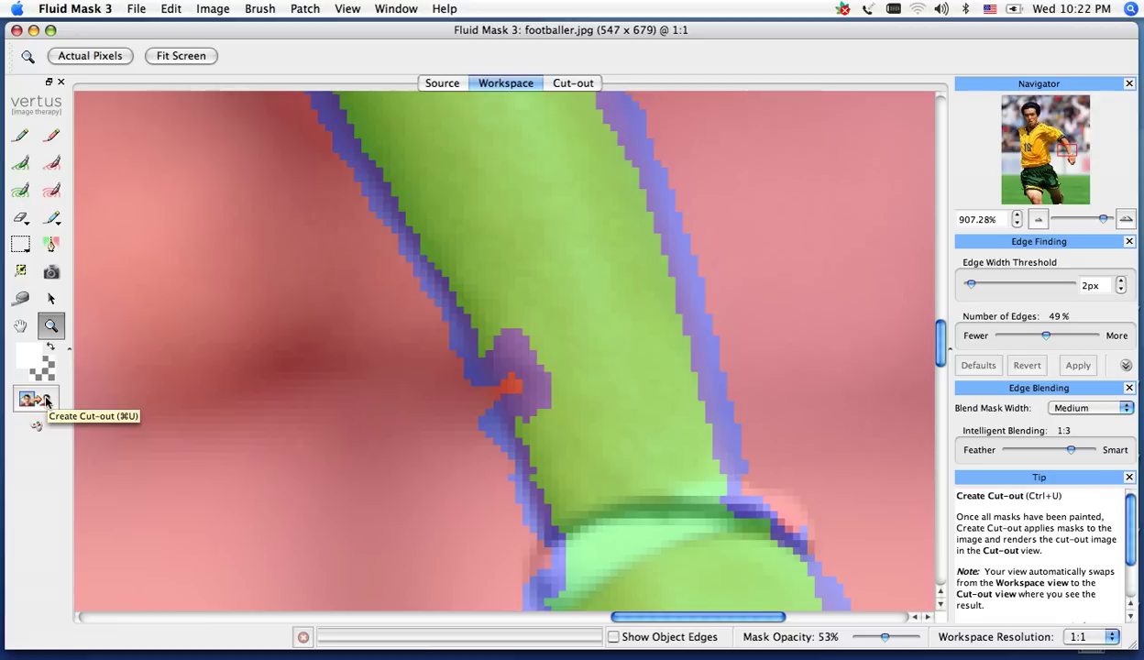
# Render the cut-out on a checkerboard, compare it with the Source photo, then return to Workspace
pyautogui.click(46, 401)
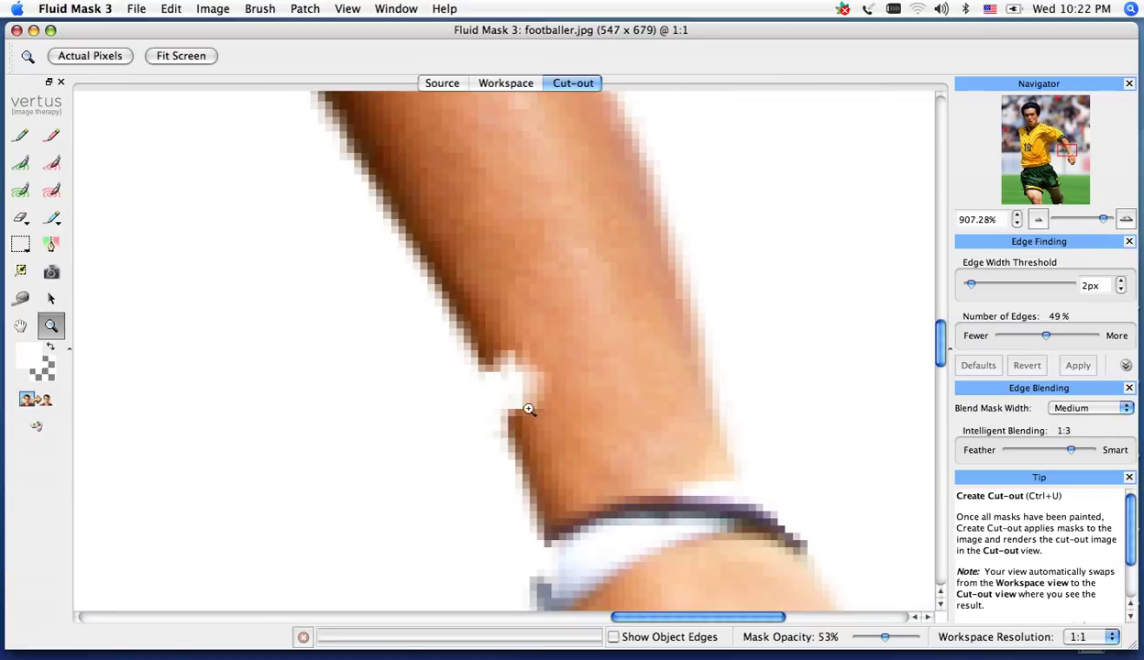
pyautogui.click(50, 351)
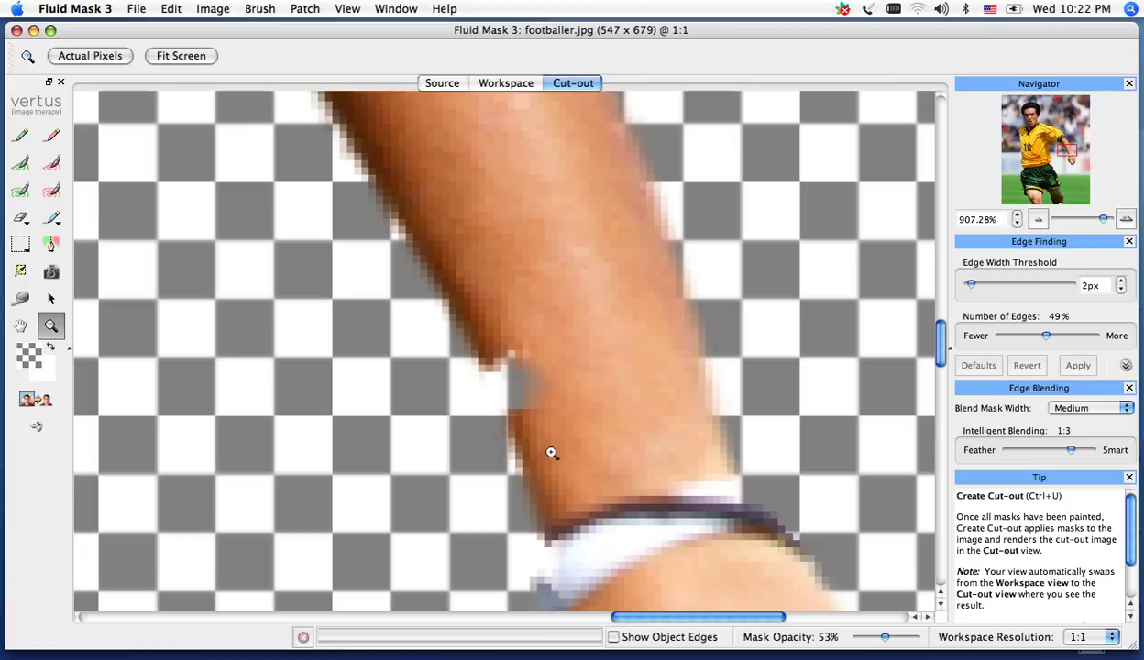
pyautogui.click(509, 85)
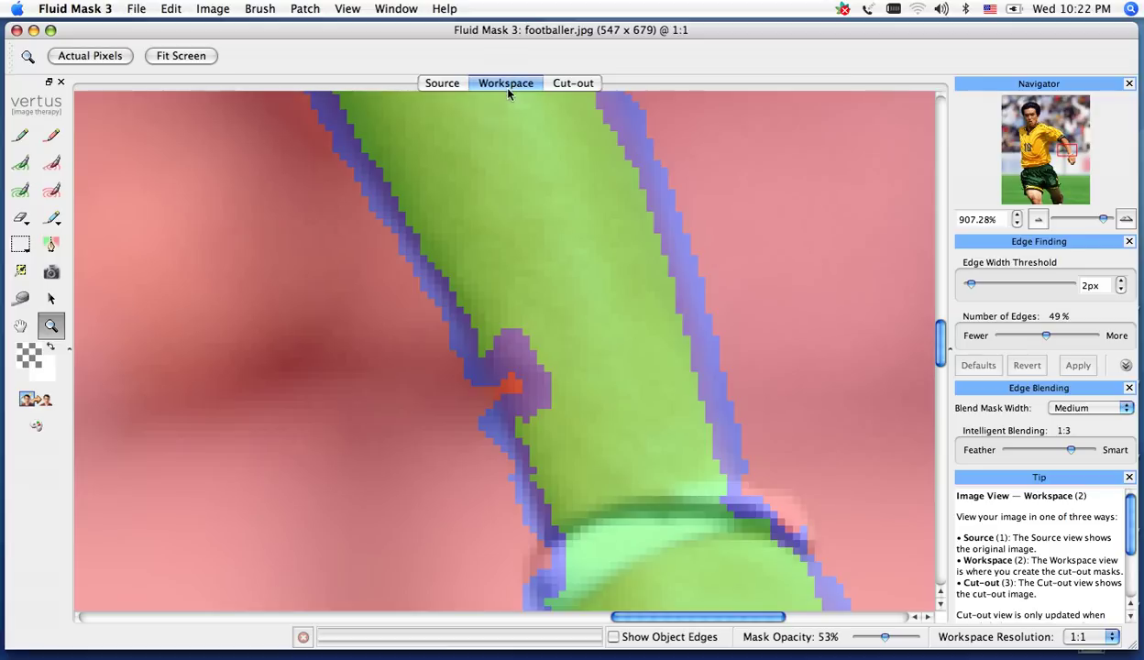
pyautogui.click(444, 85)
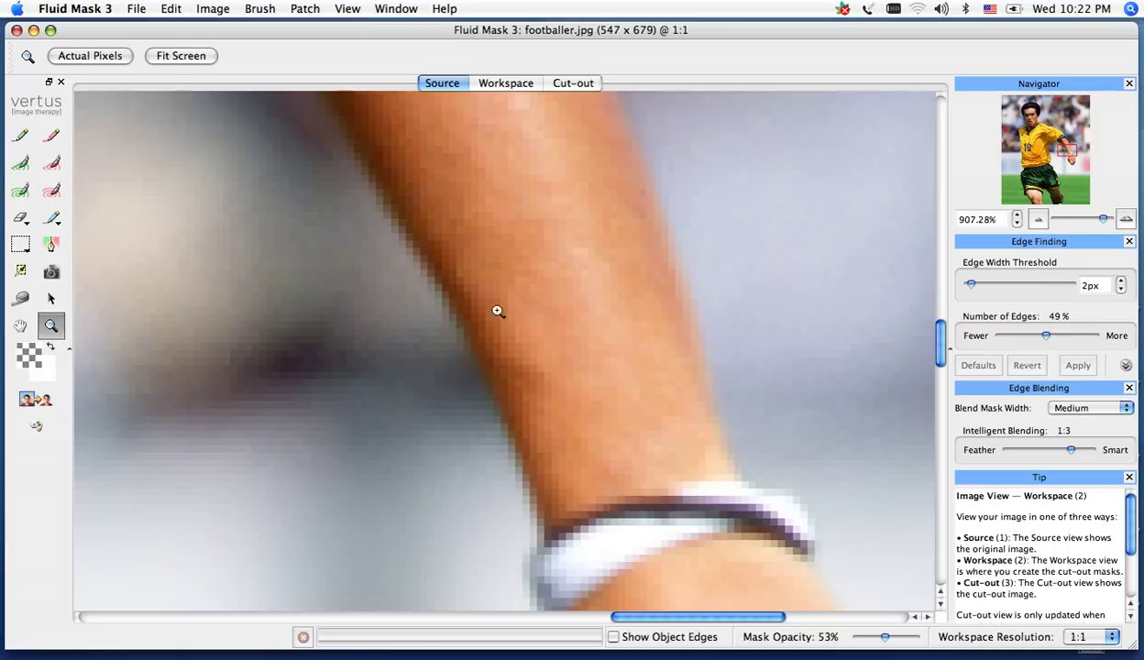
pyautogui.click(510, 84)
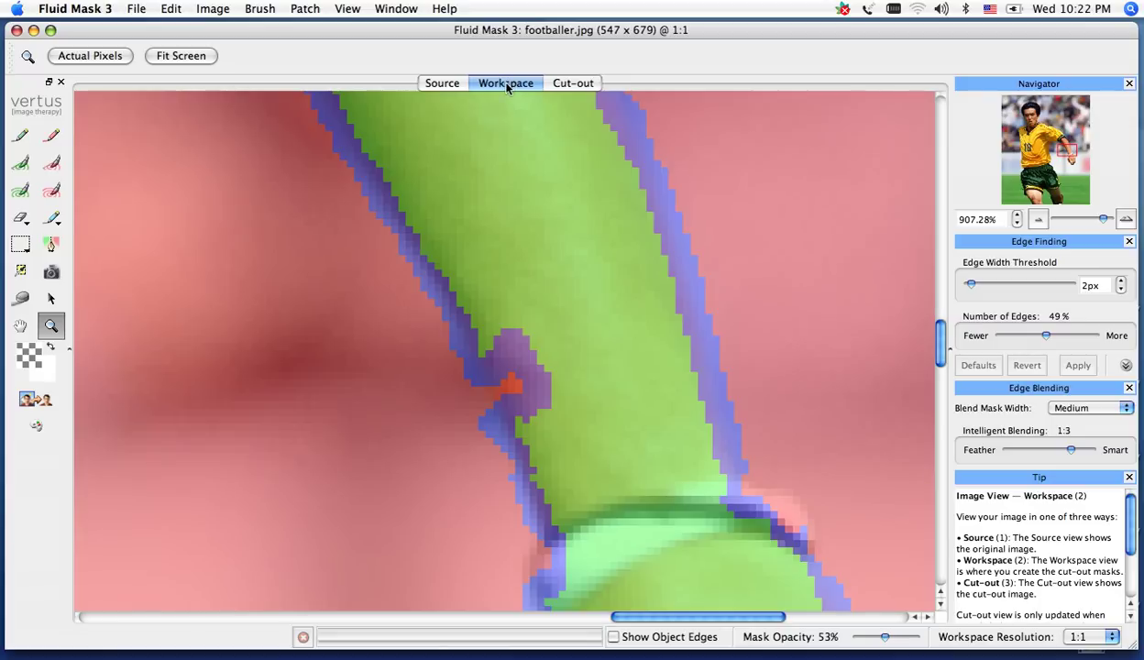
# Fill the forearm notch using a 3px Keep Exact Brush, then re-render the cut-out
pyautogui.click(21, 138)
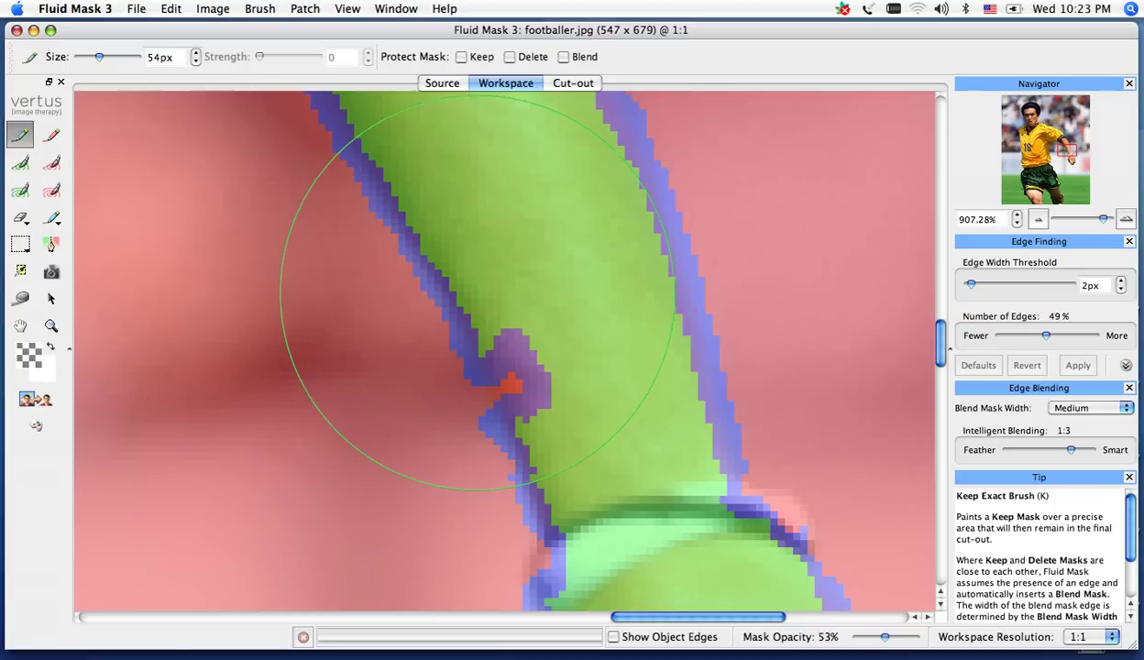
pyautogui.press('[')
pyautogui.press('[')
pyautogui.press('[')
pyautogui.press('[')
pyautogui.press('[')
pyautogui.press('[')
pyautogui.press('[')
pyautogui.press('[')
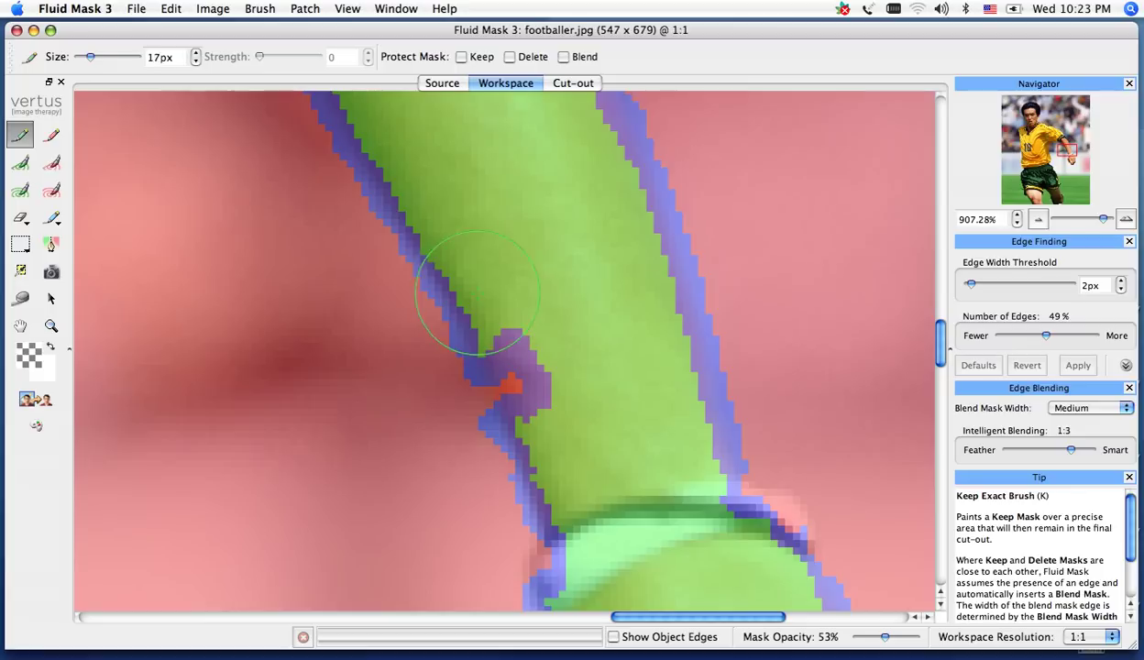
pyautogui.press('[')
pyautogui.press('[')
pyautogui.press('[')
pyautogui.press('[')
pyautogui.press('[')
pyautogui.press('[')
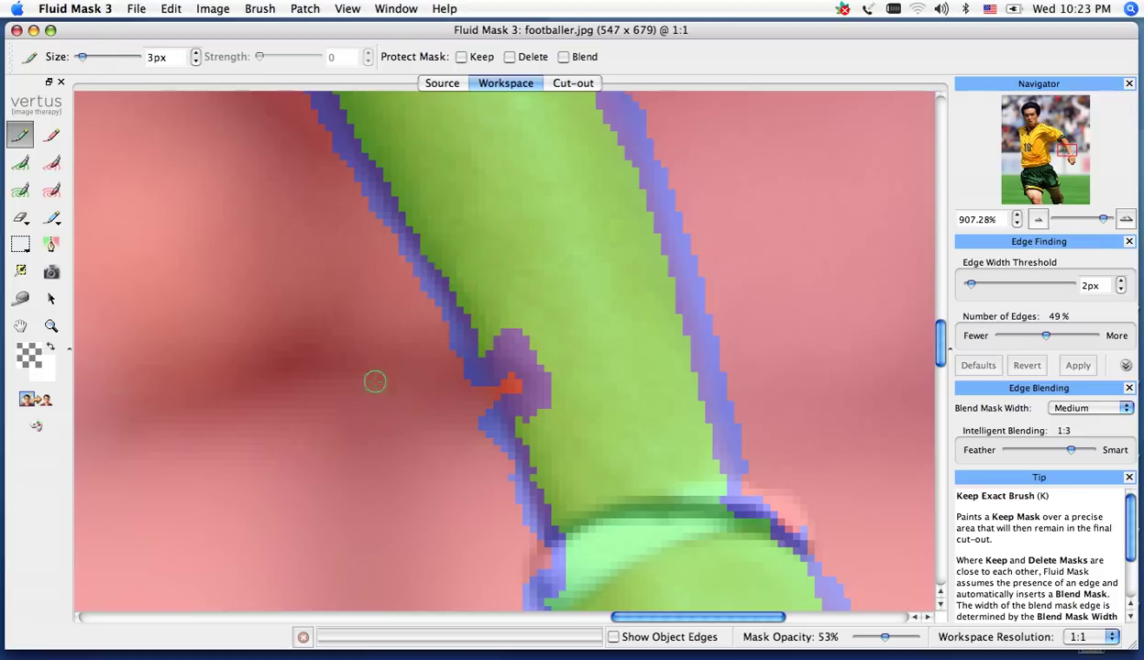
pyautogui.moveTo(485, 334)
pyautogui.mouseDown()
pyautogui.moveTo(500, 385)
pyautogui.moveTo(542, 375)
pyautogui.moveTo(556, 393)
pyautogui.mouseUp()
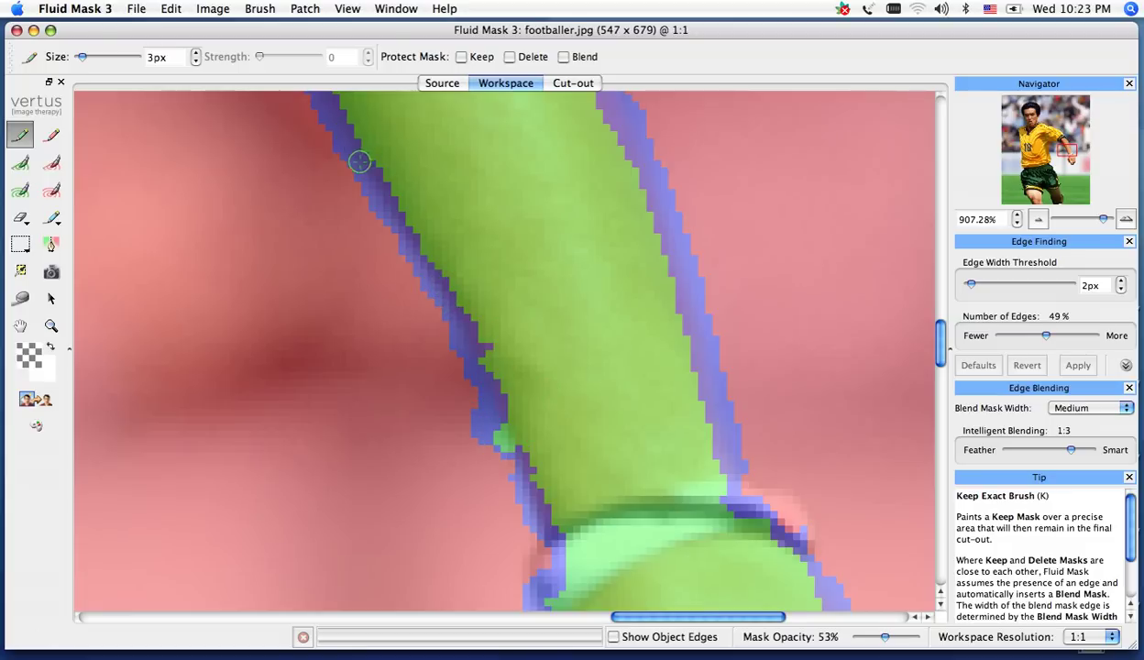
pyautogui.click(36, 399)
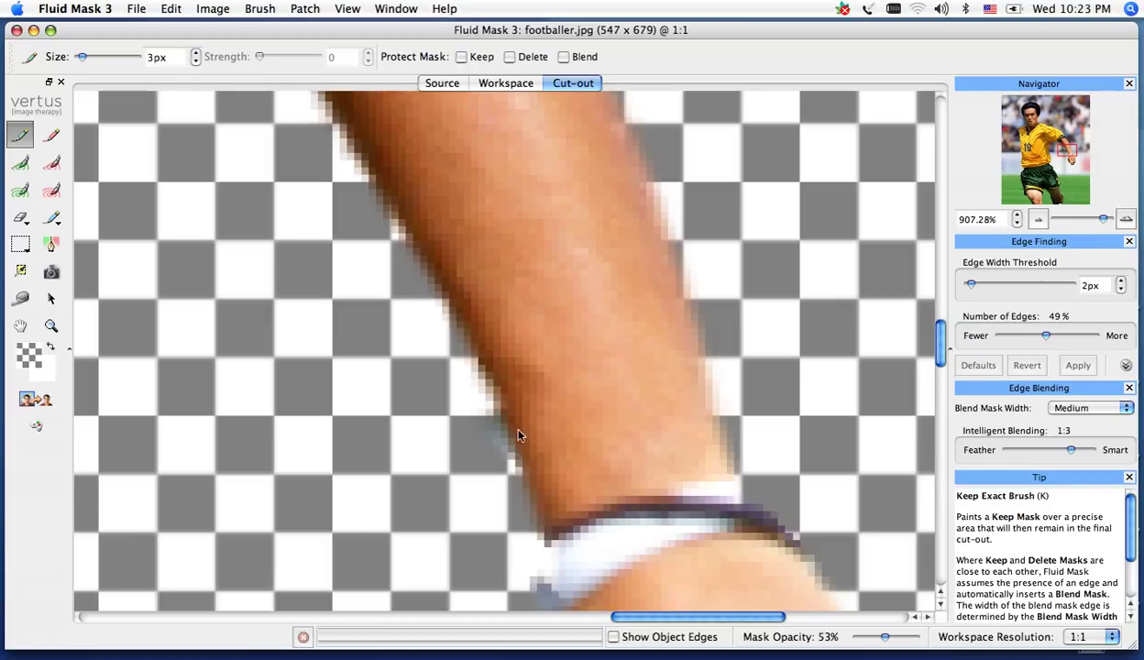
# Paint Blend Exact Brush strokes along the forearm's left edge, checking the cut-out on white
pyautogui.click(507, 84)
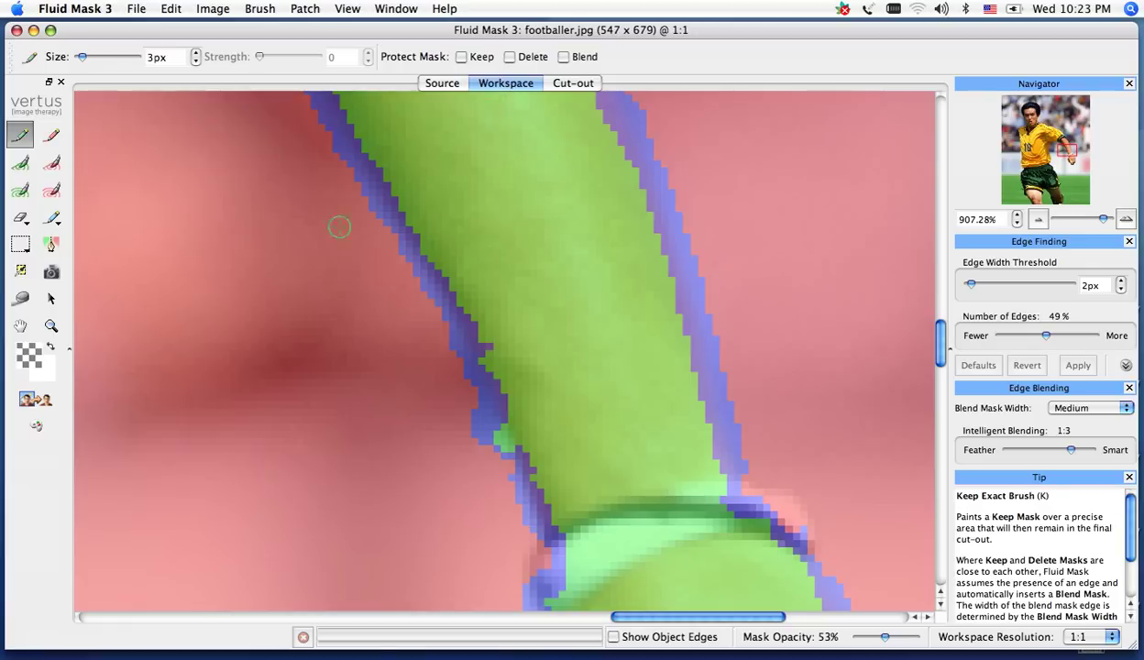
pyautogui.click(53, 220)
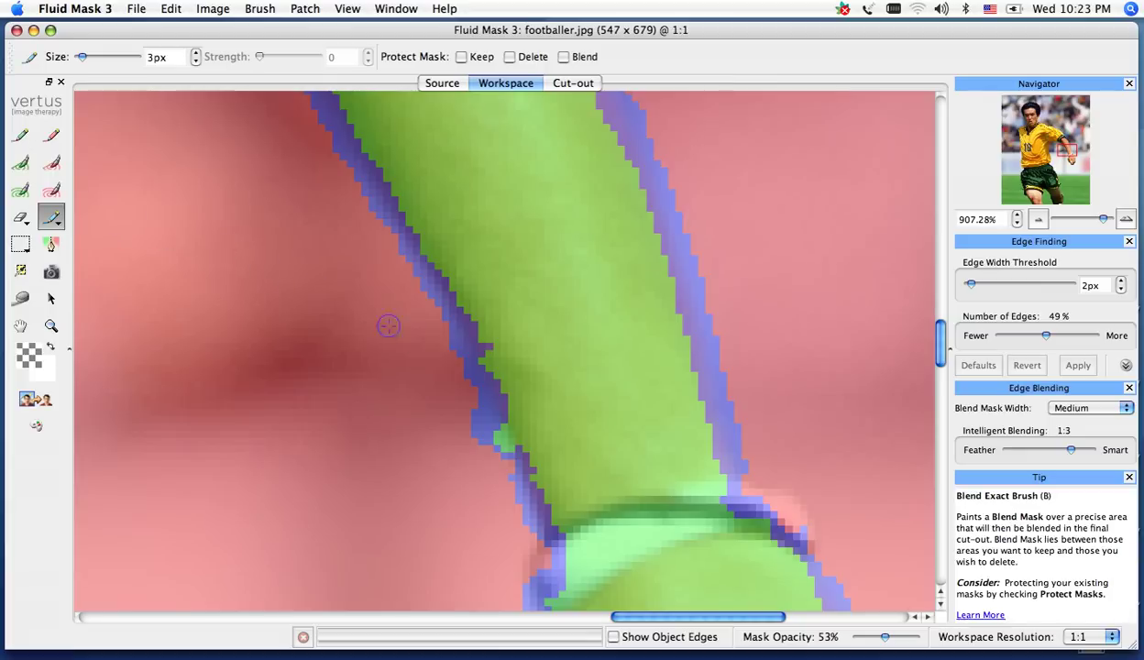
pyautogui.moveTo(496, 419); pyautogui.dragTo(515, 458)
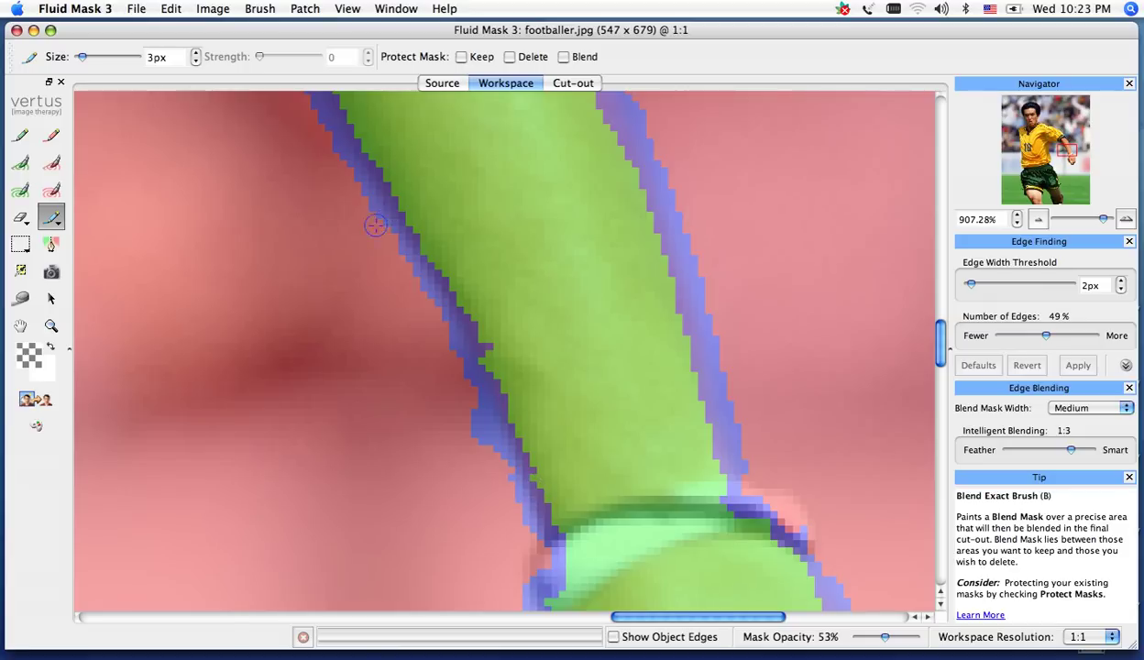
pyautogui.click(49, 403)
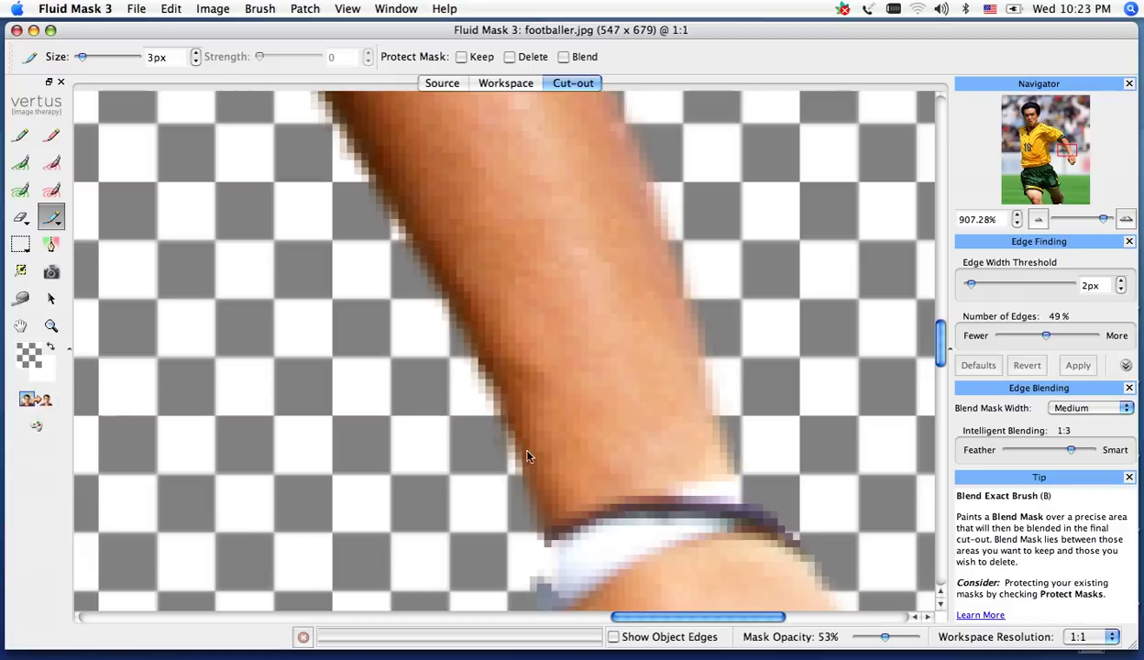
pyautogui.click(52, 347)
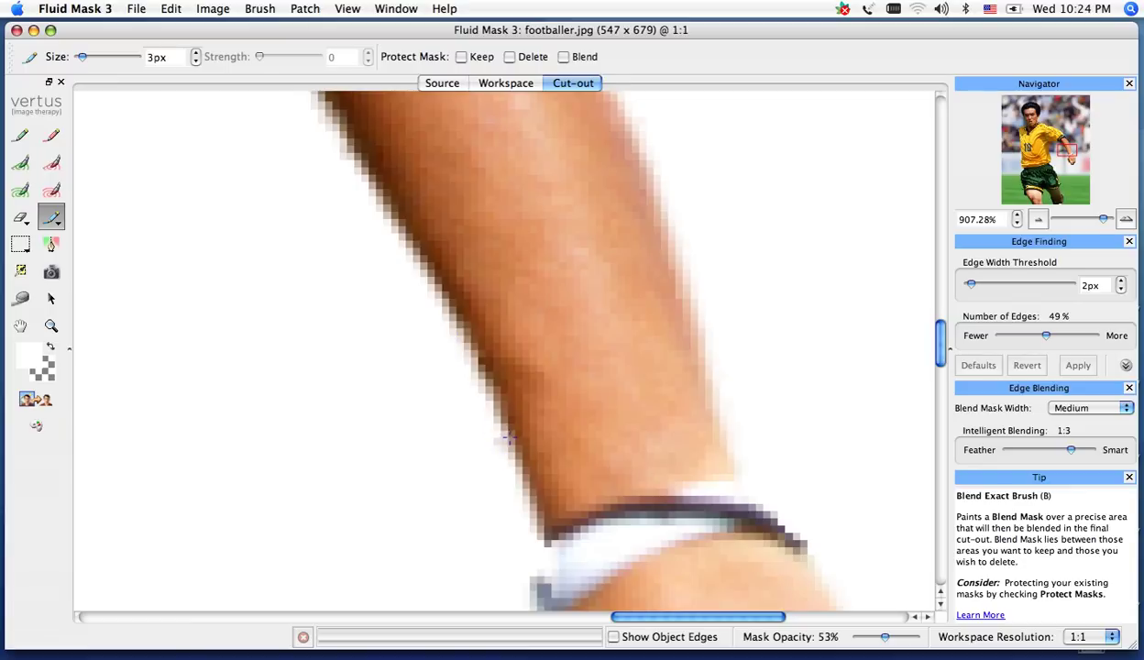
pyautogui.click(507, 83)
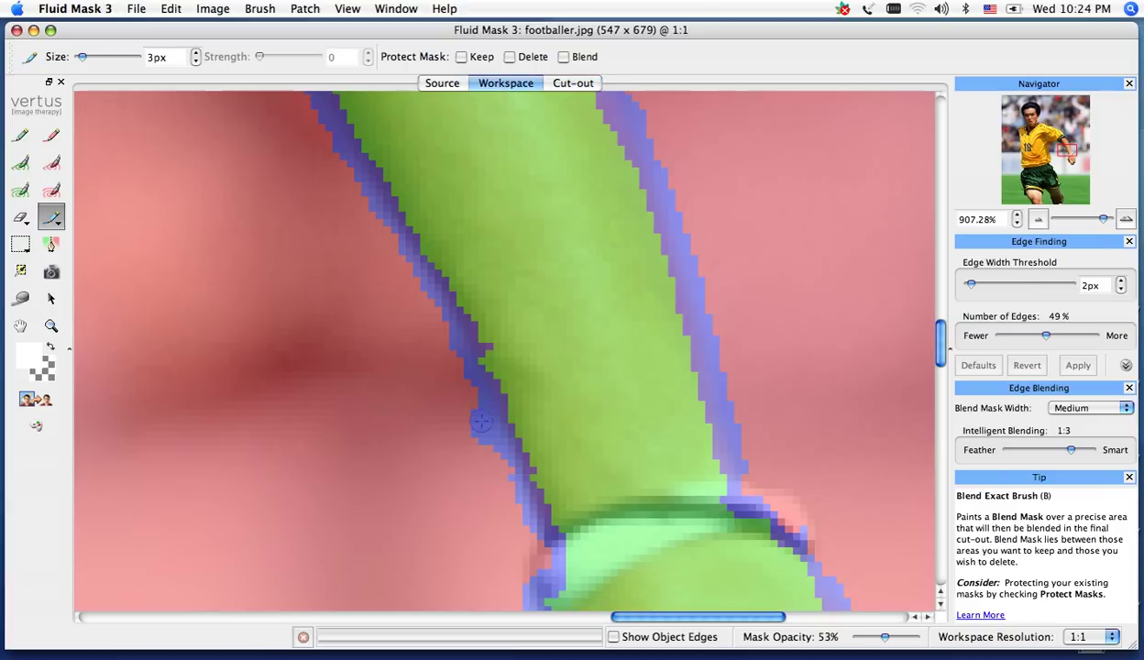
pyautogui.moveTo(469, 415); pyautogui.dragTo(466, 378)
pyautogui.click(51, 136)
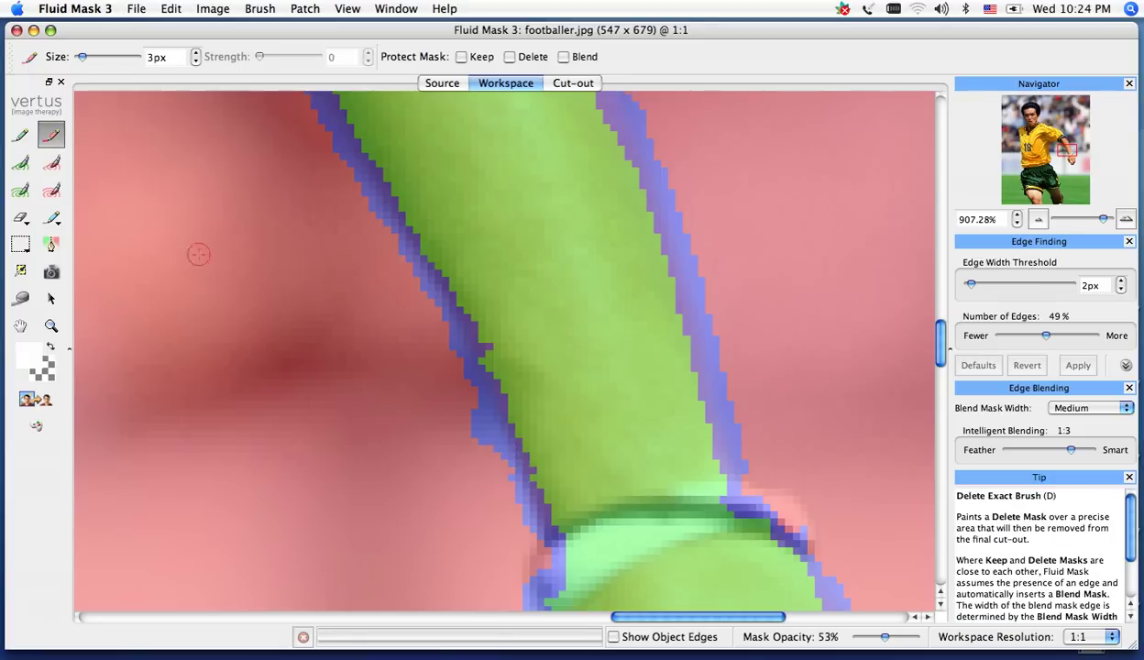
pyautogui.moveTo(519, 354); pyautogui.dragTo(580, 348)
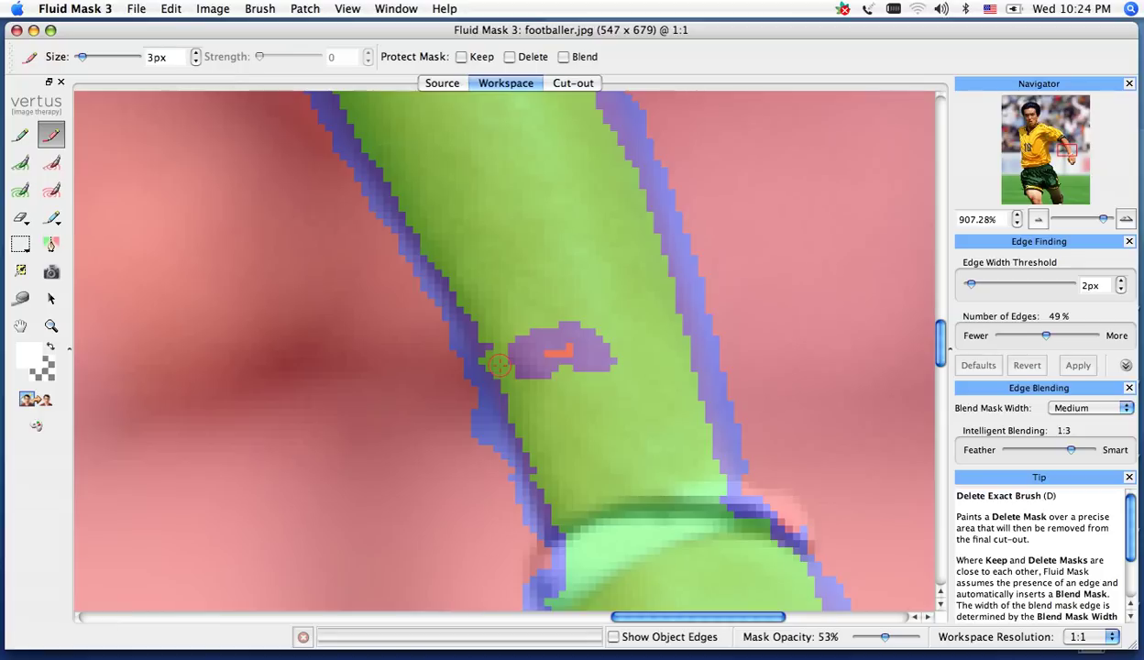
pyautogui.press('super+z')
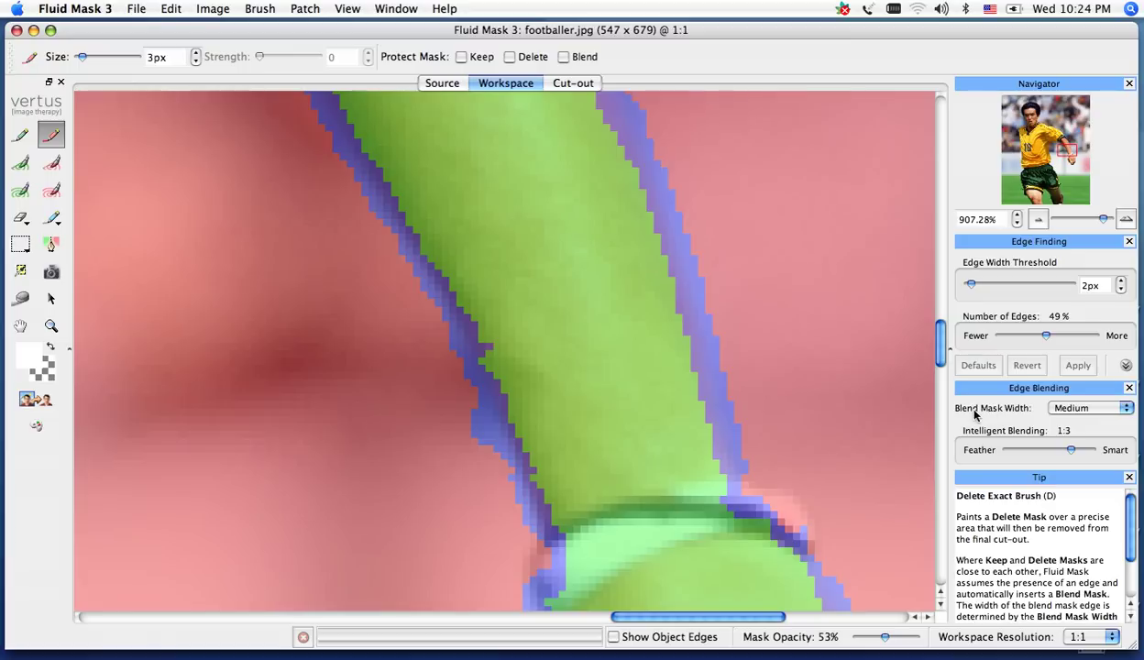
pyautogui.click(1128, 410)
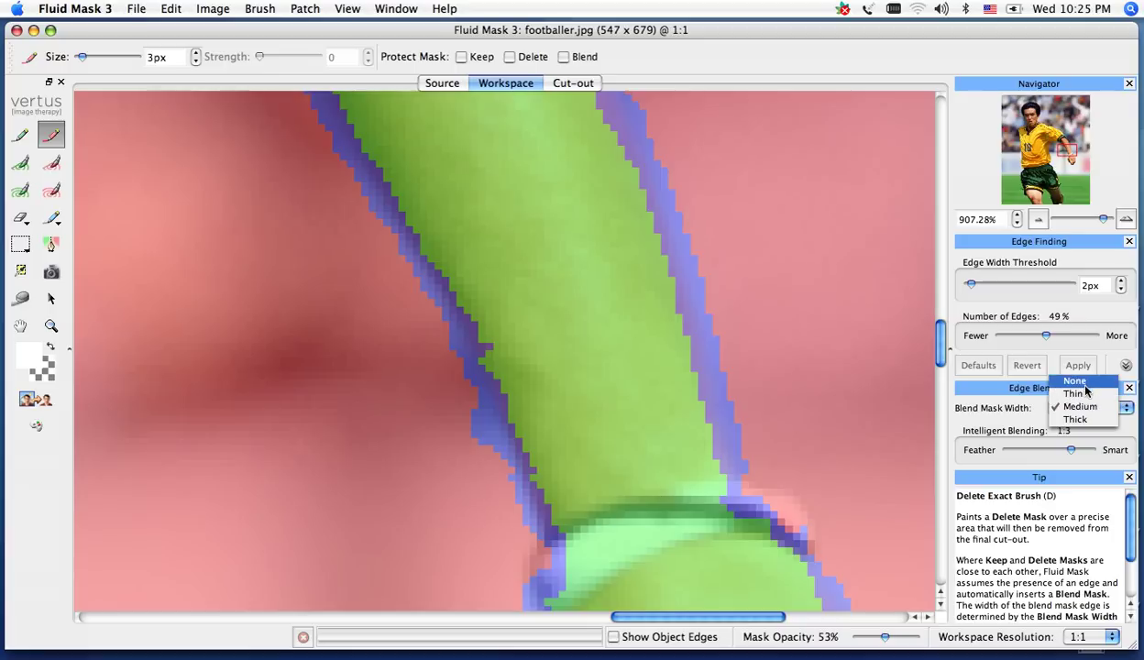
# Set blend mask width to None and delete background along the arm's edge, previewing the result
pyautogui.click(1080, 381)
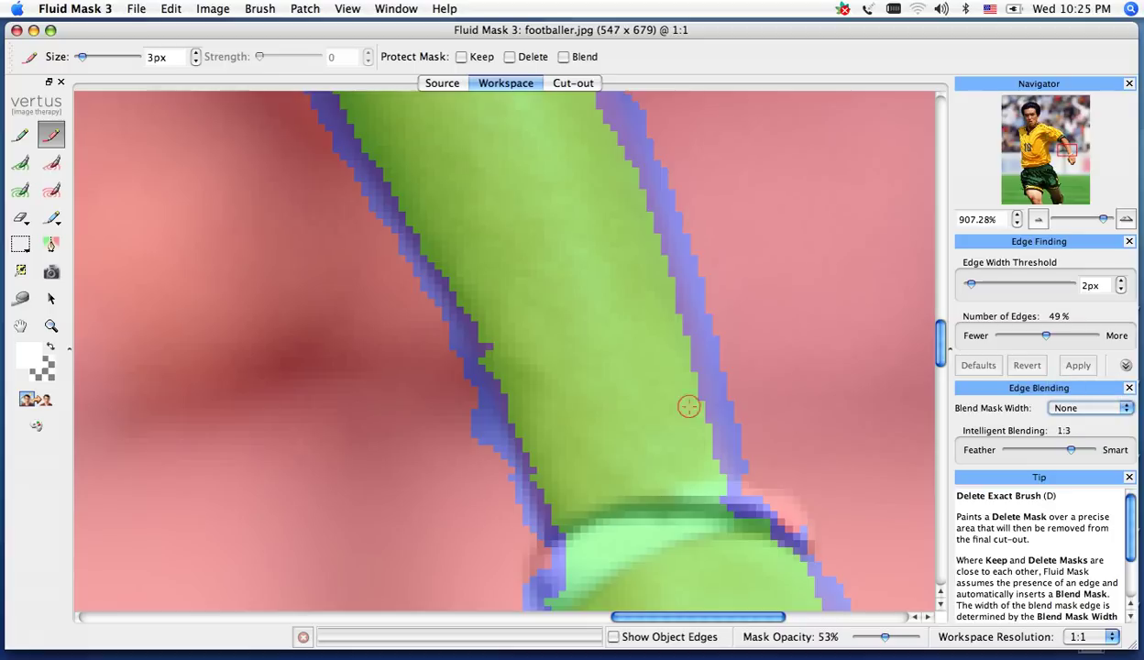
pyautogui.moveTo(541, 294); pyautogui.dragTo(611, 346)
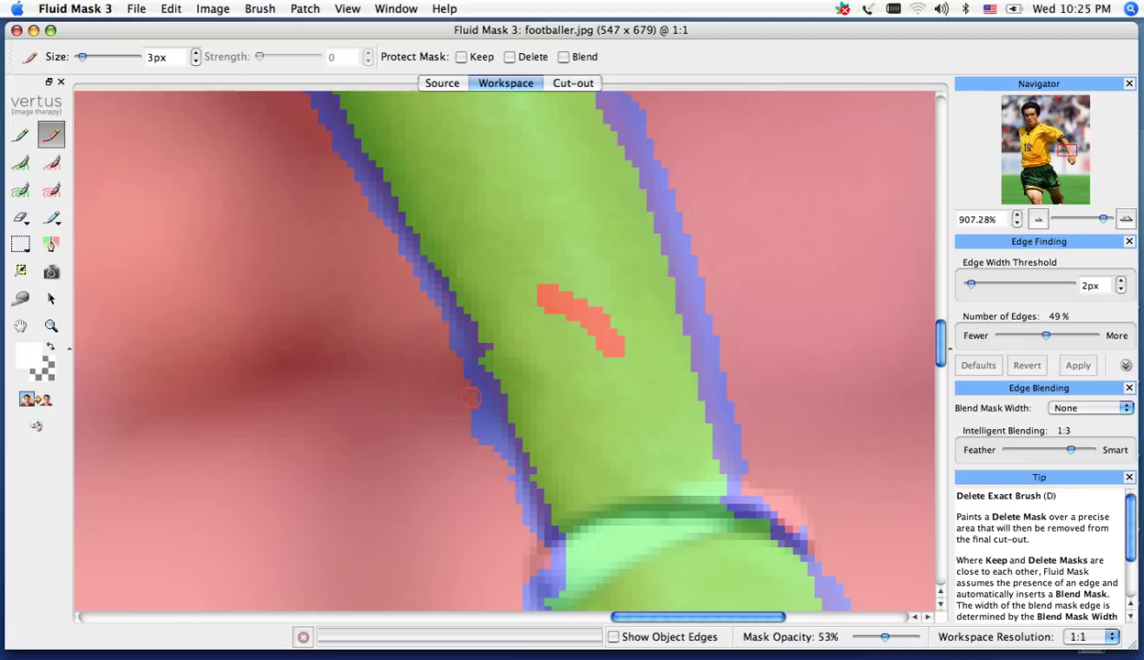
pyautogui.hotkey('ctrl', 'z')
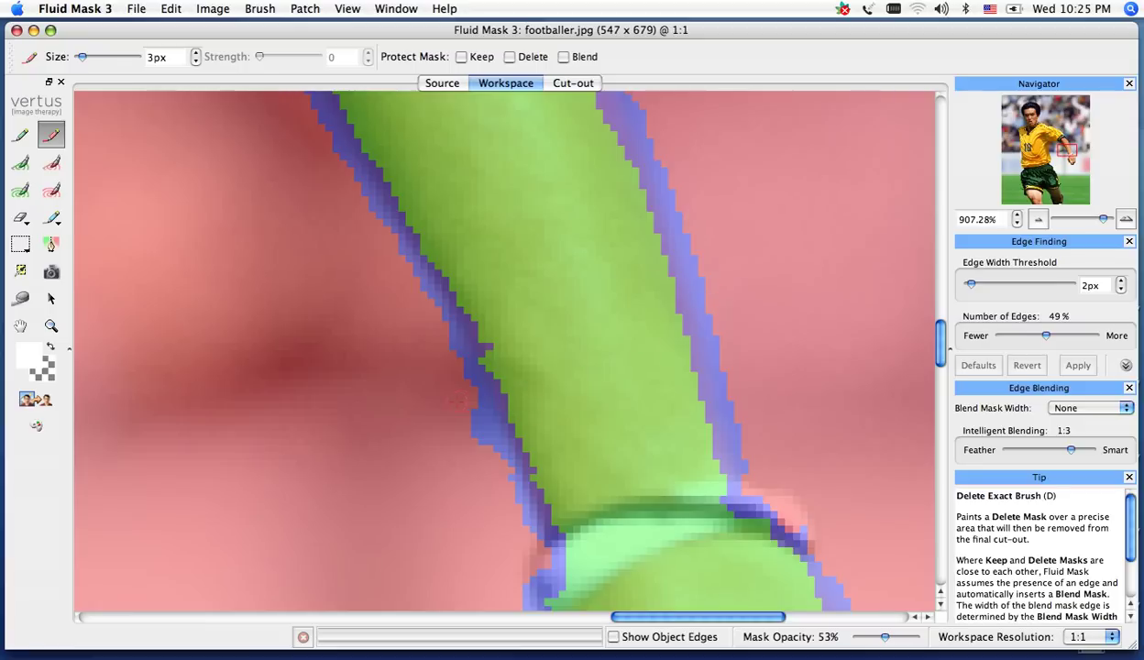
pyautogui.moveTo(473, 402); pyautogui.dragTo(498, 484)
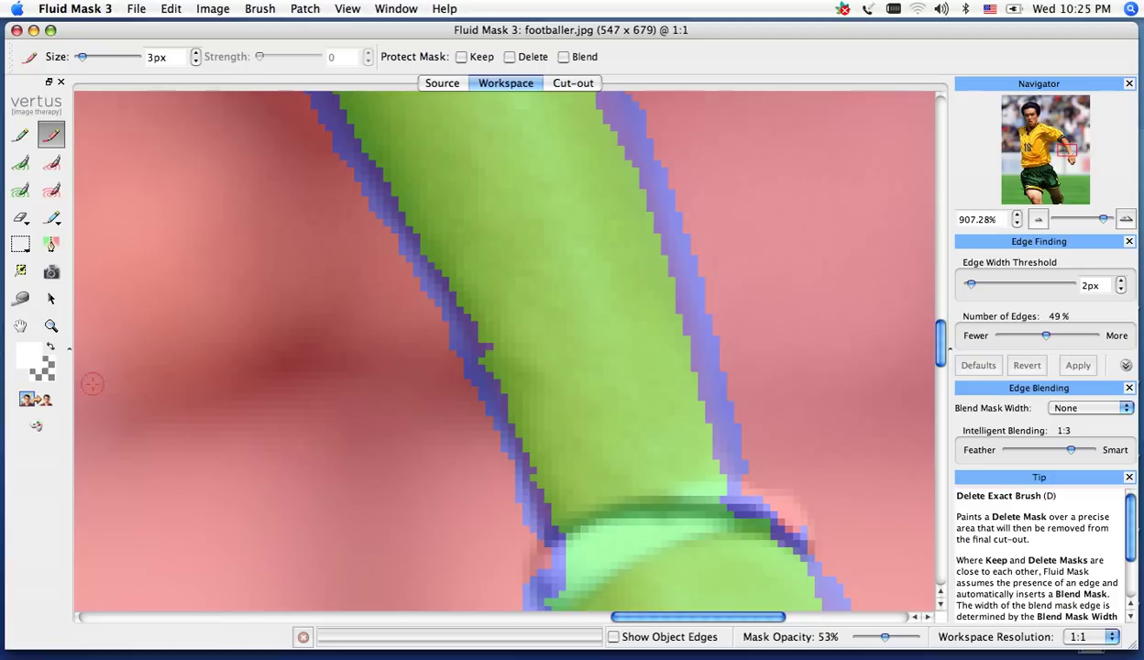
pyautogui.click(43, 397)
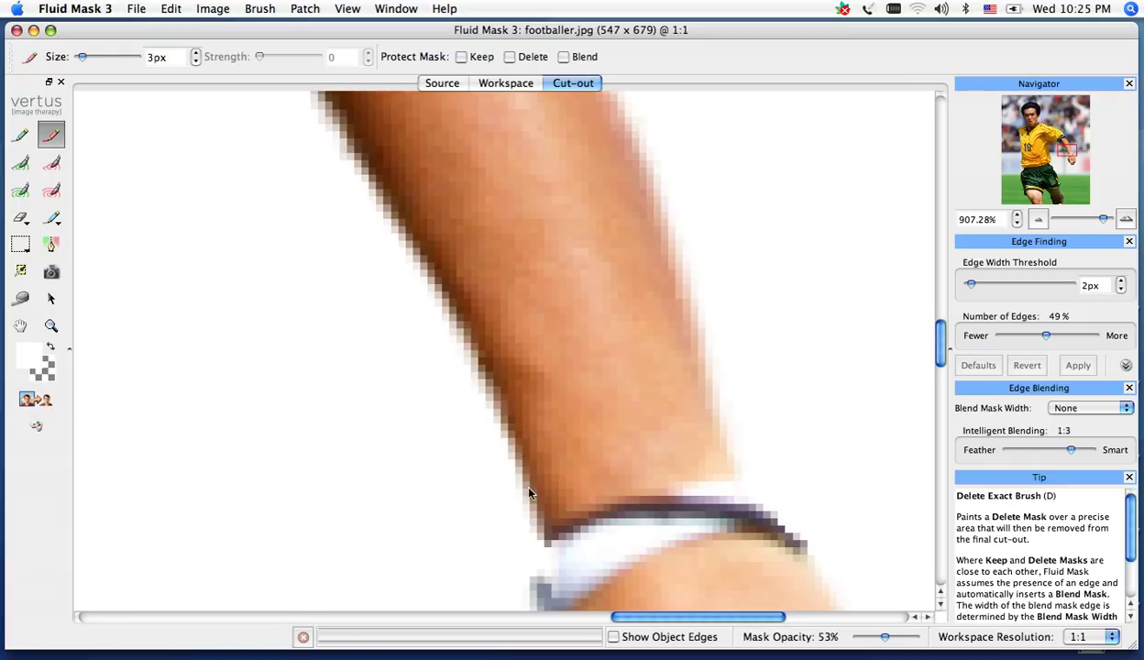
pyautogui.click(507, 85)
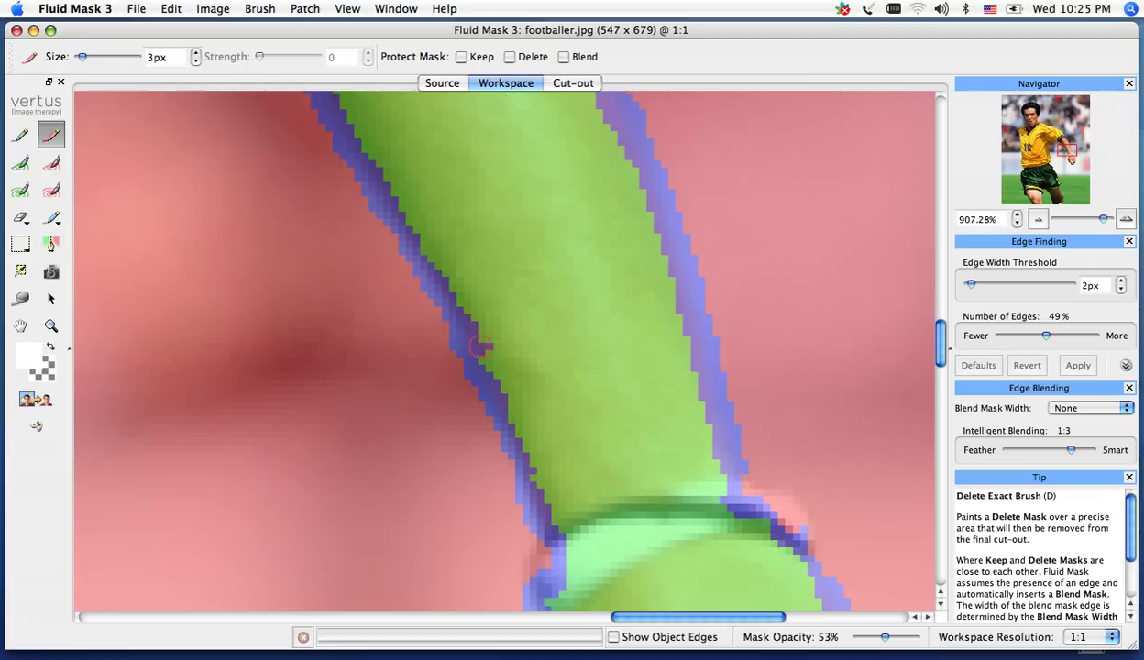
# Try and undo a keep stroke on the arm edge, then preview the wrist over checkerboard
pyautogui.click(22, 137)
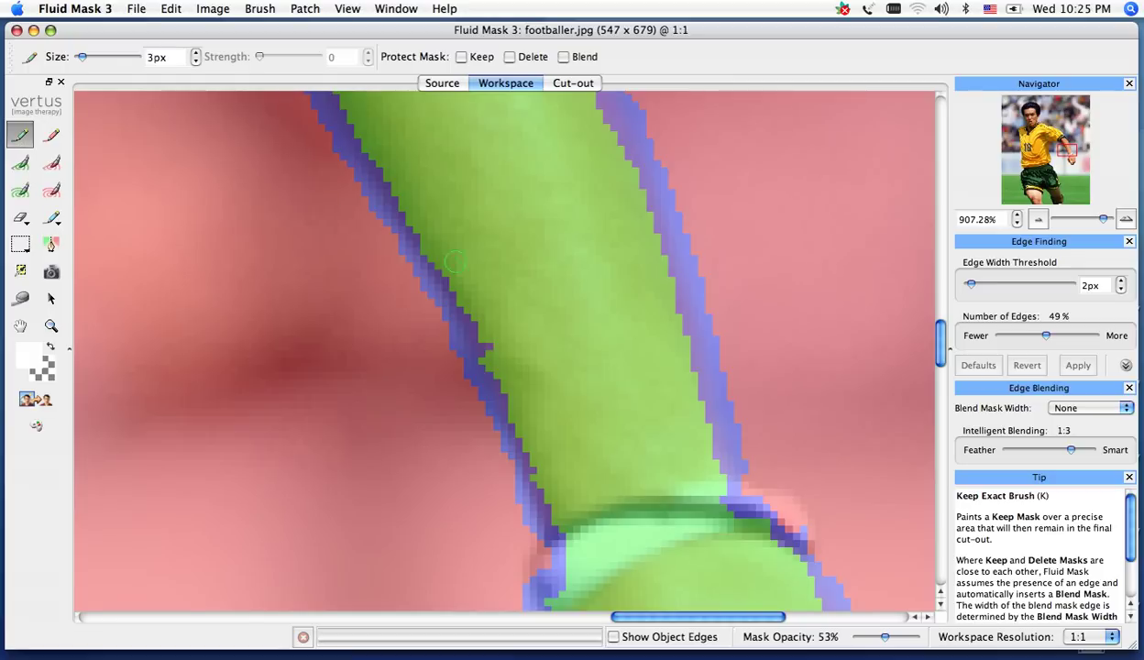
pyautogui.moveTo(466, 314); pyautogui.dragTo(492, 357)
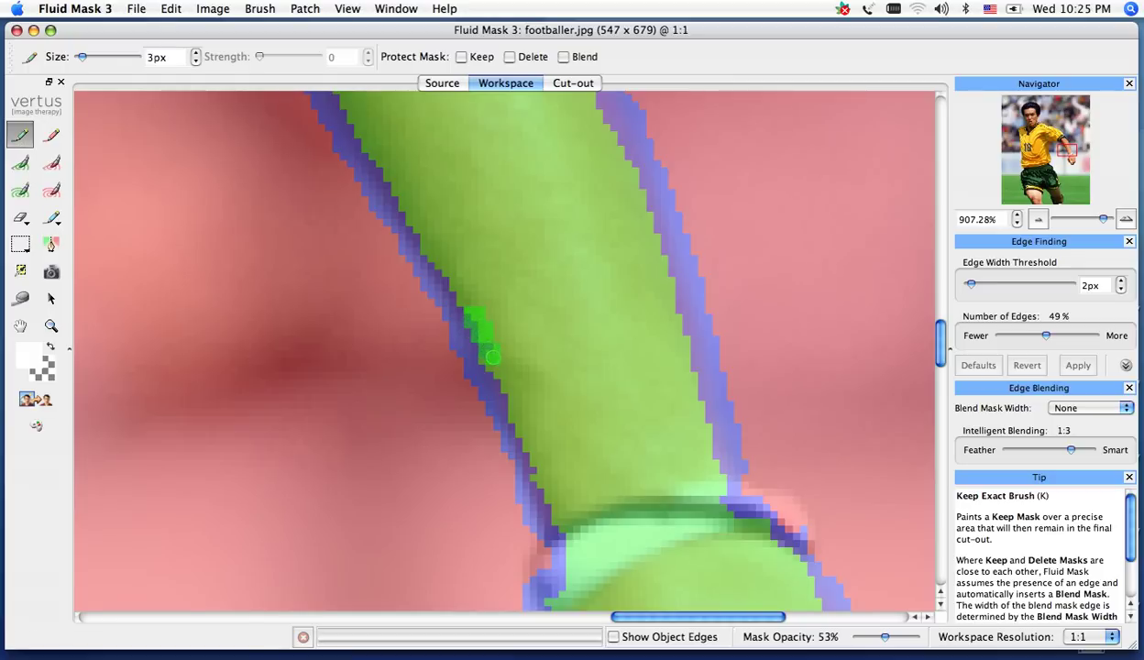
pyautogui.press('super+z')
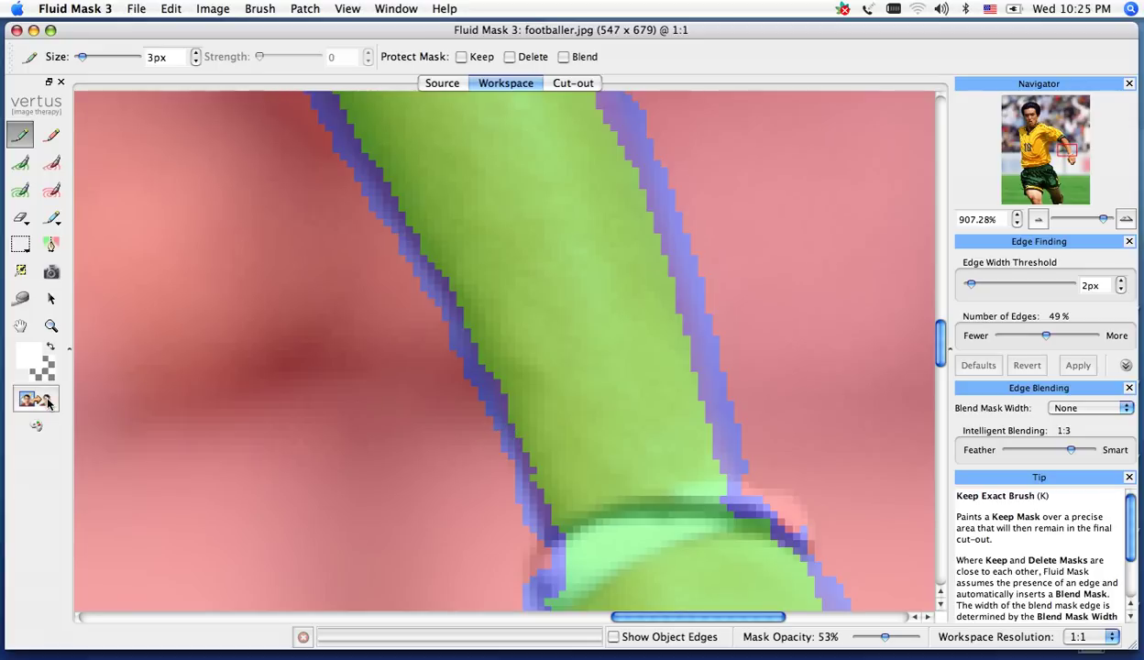
pyautogui.click(36, 399)
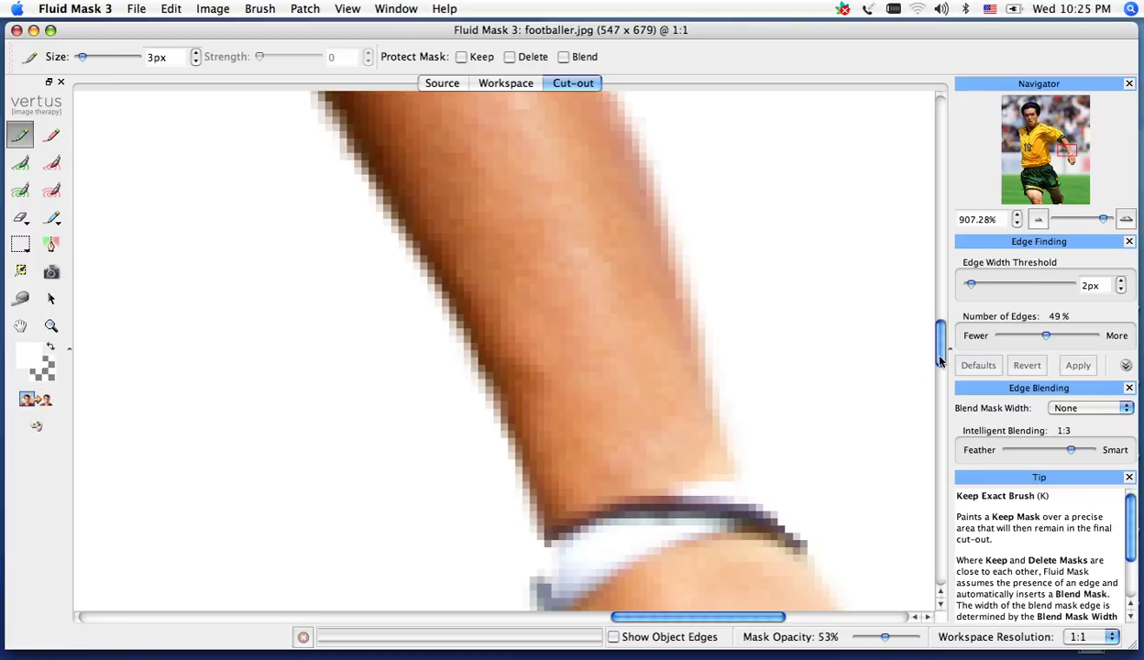
pyautogui.moveTo(940, 360); pyautogui.dragTo(940, 374)
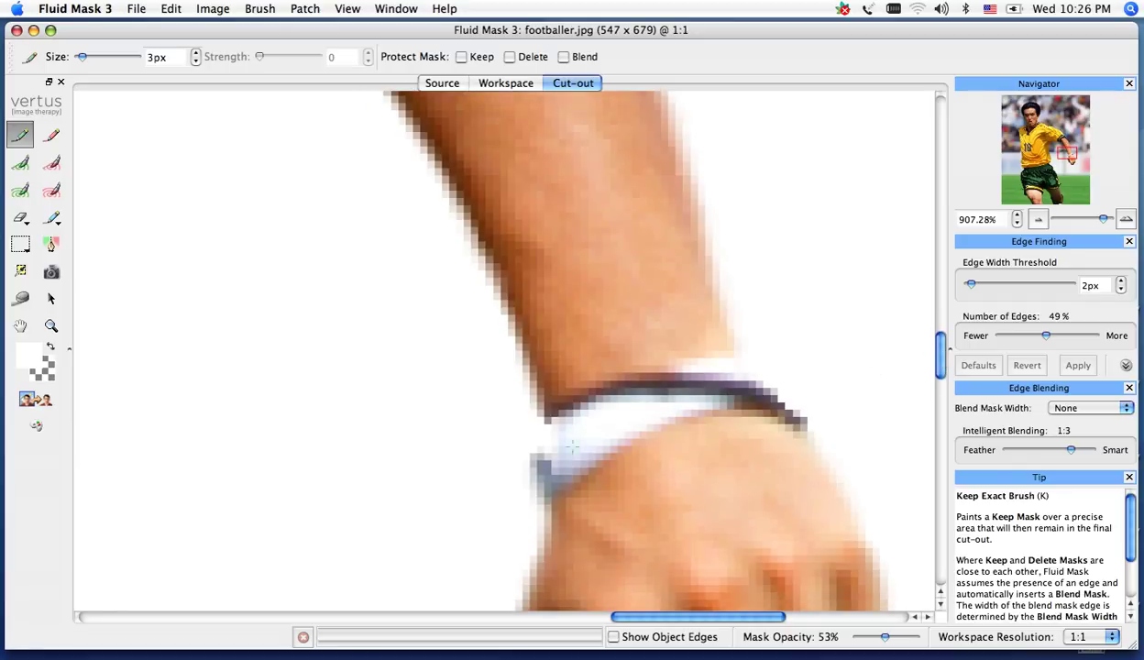
pyautogui.click(50, 348)
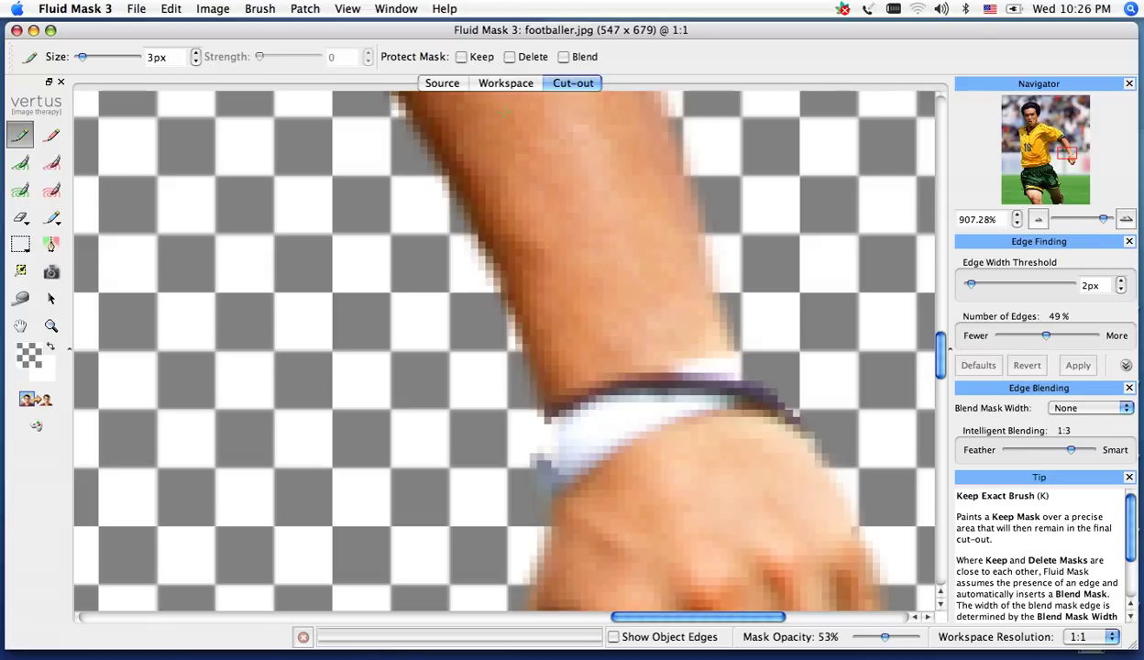
# Mark the wrist and bracelet's left edge as keep in the mask workspace
pyautogui.click(511, 85)
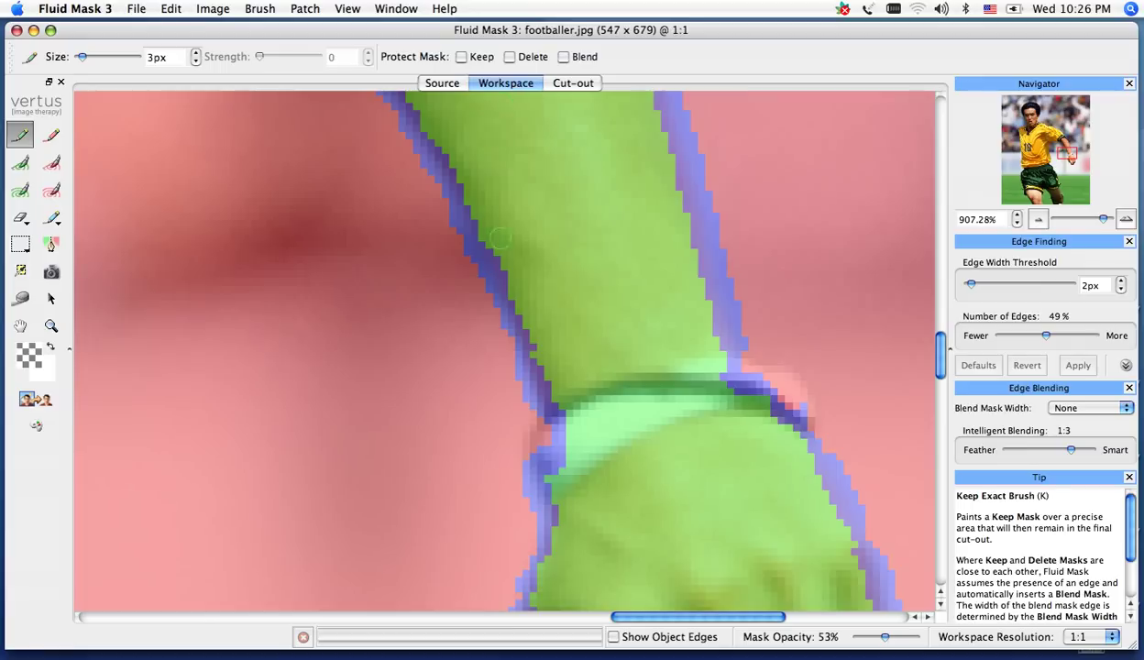
pyautogui.click(565, 427)
pyautogui.moveTo(539, 447); pyautogui.dragTo(543, 464)
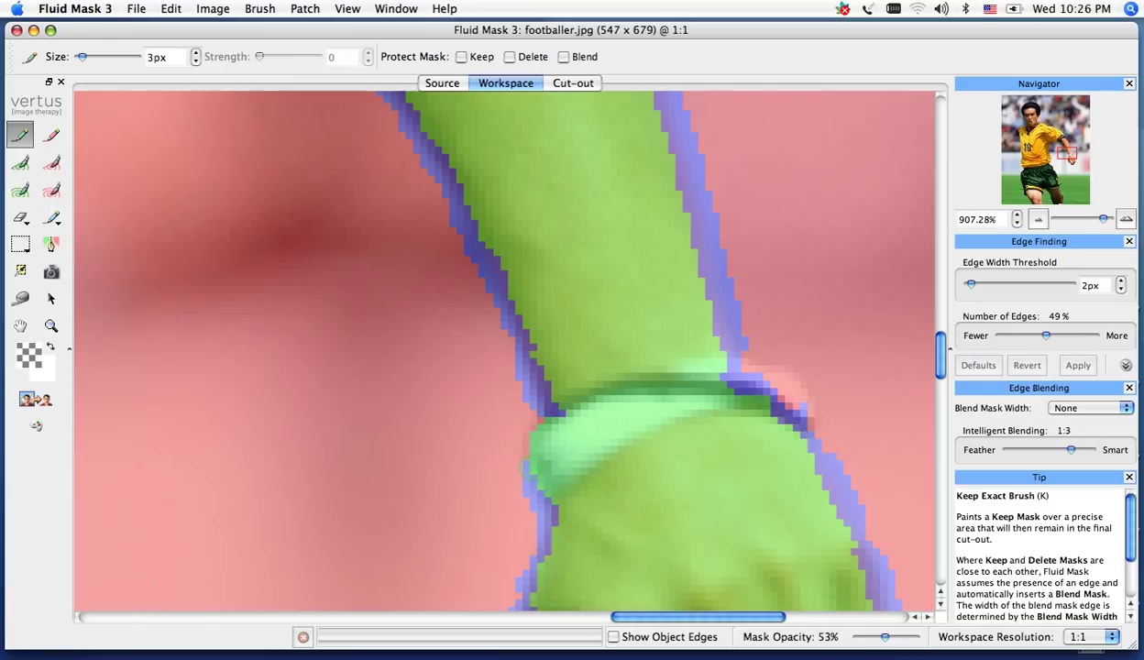
# Trace a fine blend line along the bracelet's left edge with a 1px Blend Exact Brush
pyautogui.click(1124, 412)
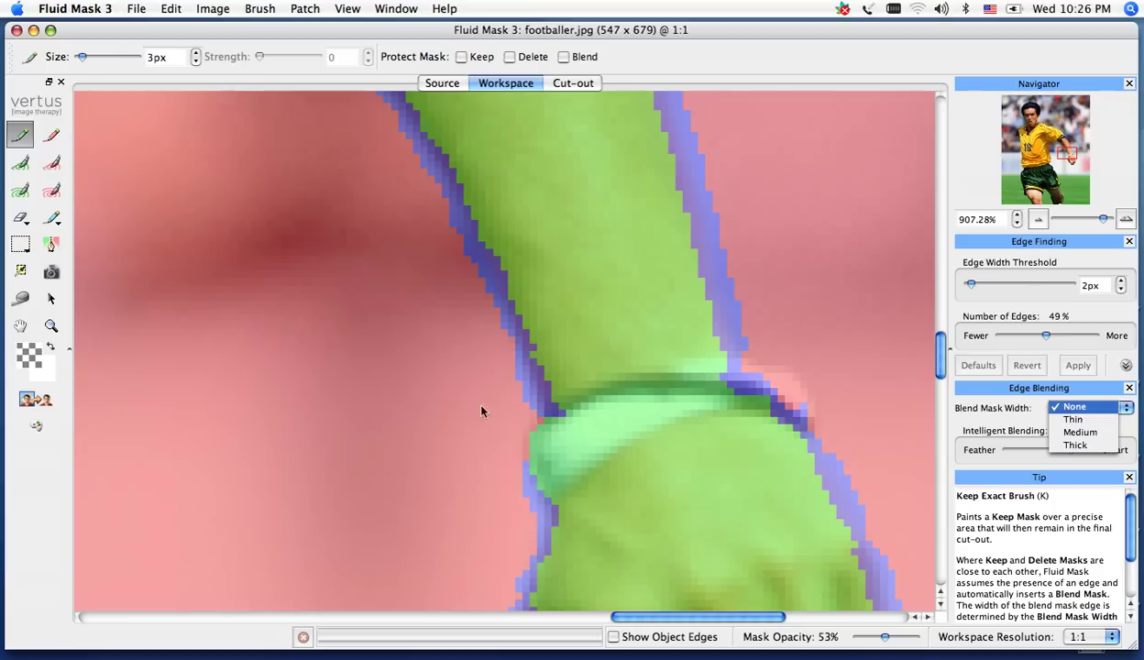
pyautogui.click(52, 217)
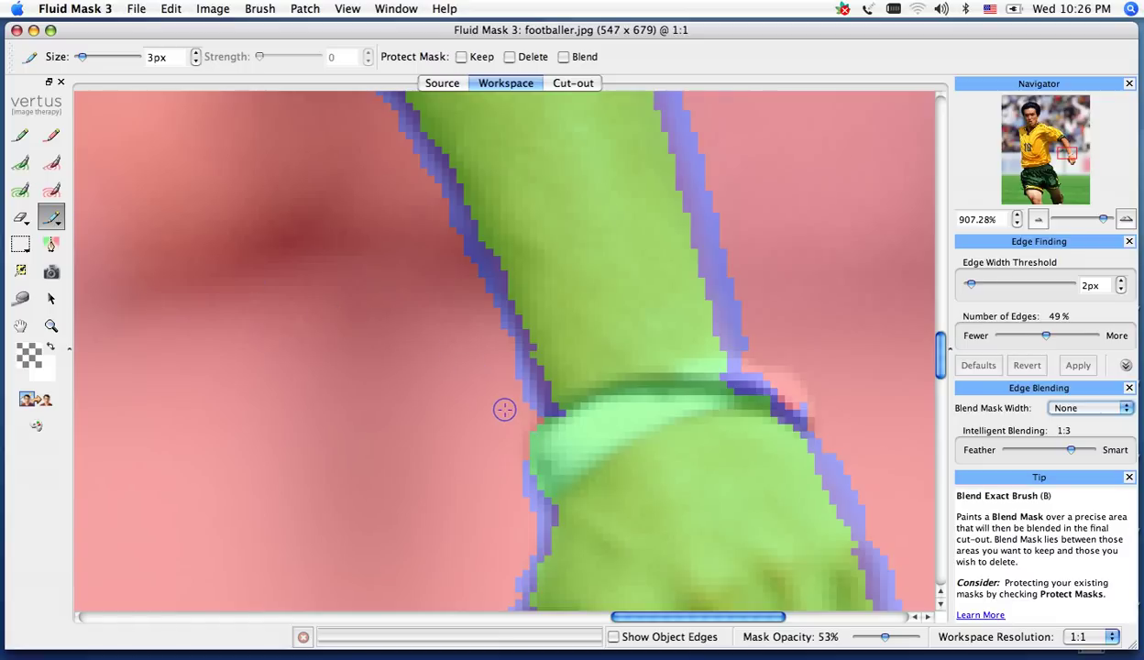
pyautogui.press('[')
pyautogui.press('[')
pyautogui.moveTo(542, 419); pyautogui.dragTo(527, 471)
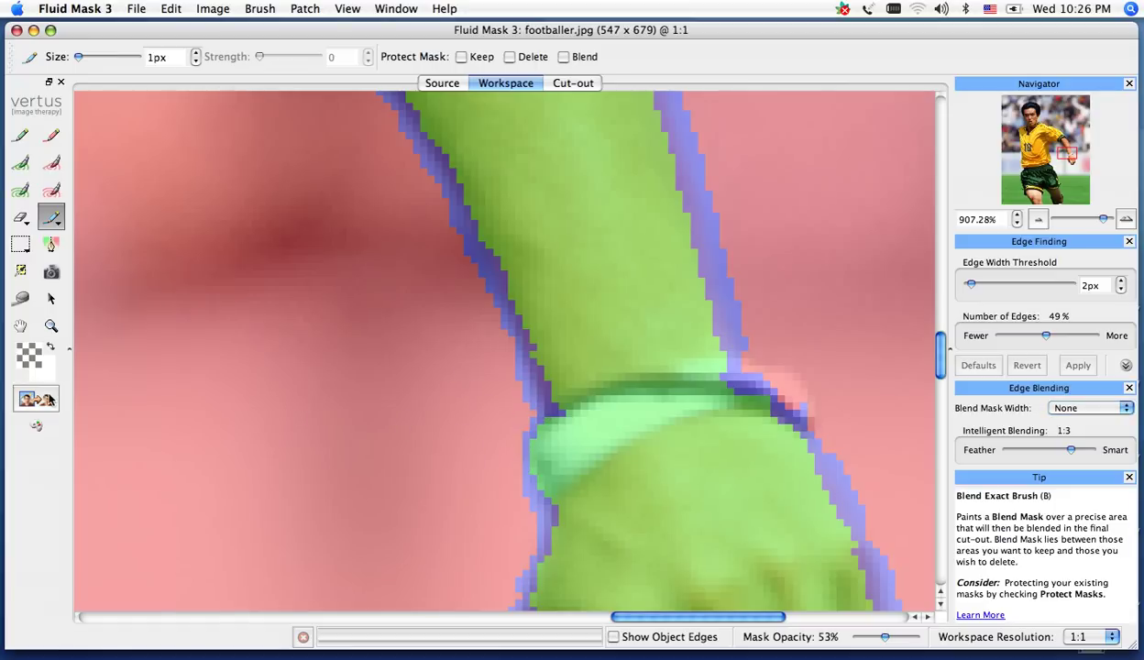
# Paint keep mask along the wrist edge and wristband top with a 4px Keep Exact Brush
pyautogui.click(45, 400)
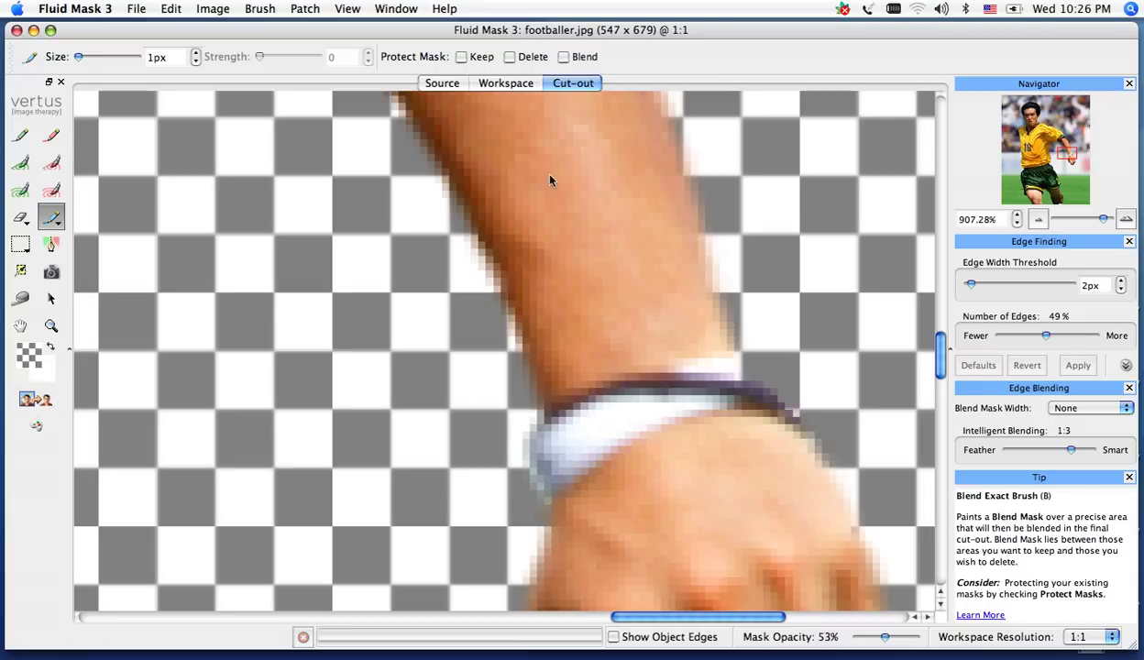
pyautogui.click(505, 82)
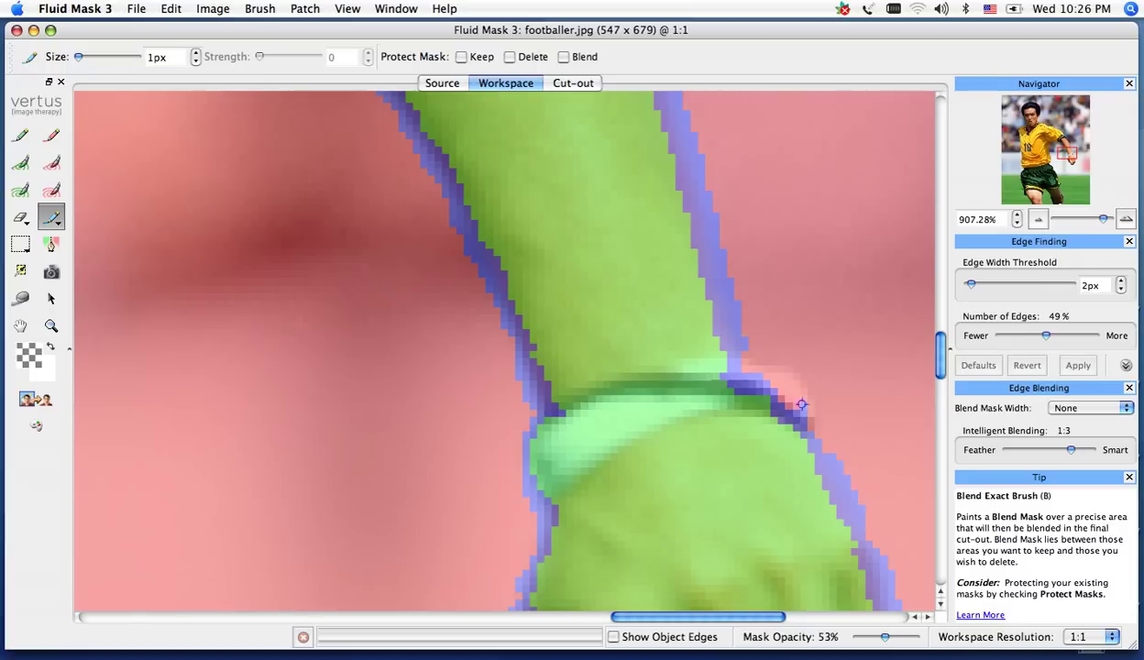
pyautogui.click(21, 135)
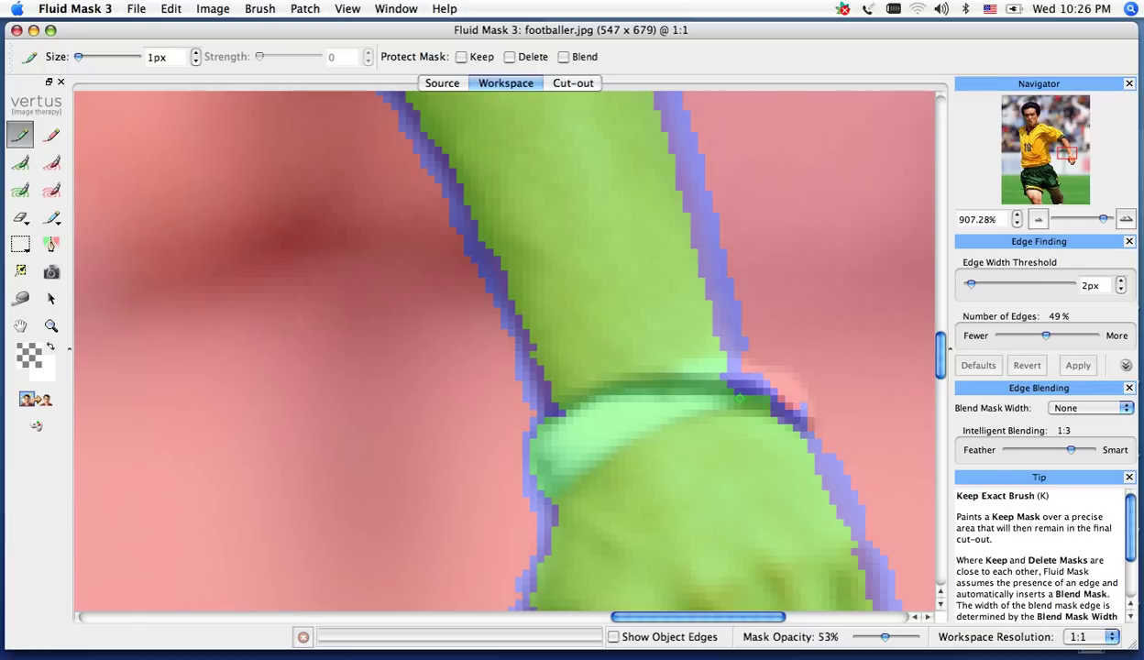
pyautogui.press(']')
pyautogui.press(']')
pyautogui.press(']')
pyautogui.moveTo(724, 371)
pyautogui.mouseDown()
pyautogui.moveTo(784, 387)
pyautogui.moveTo(757, 400)
pyautogui.moveTo(731, 386)
pyautogui.moveTo(760, 421)
pyautogui.mouseUp()
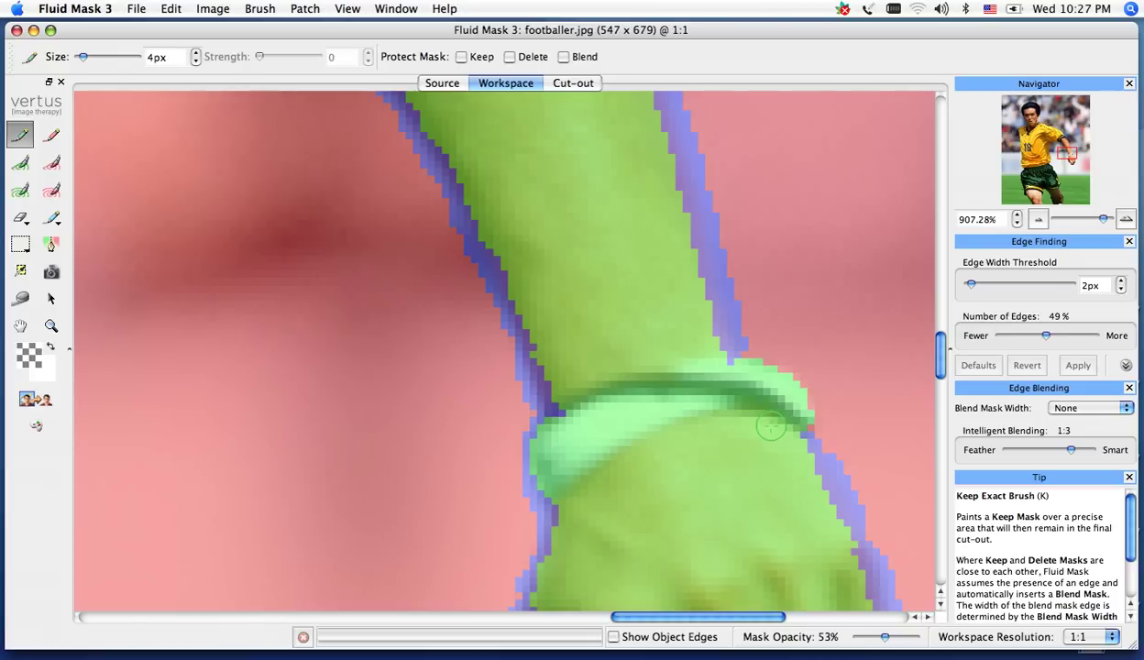
pyautogui.moveTo(718, 365); pyautogui.dragTo(707, 399)
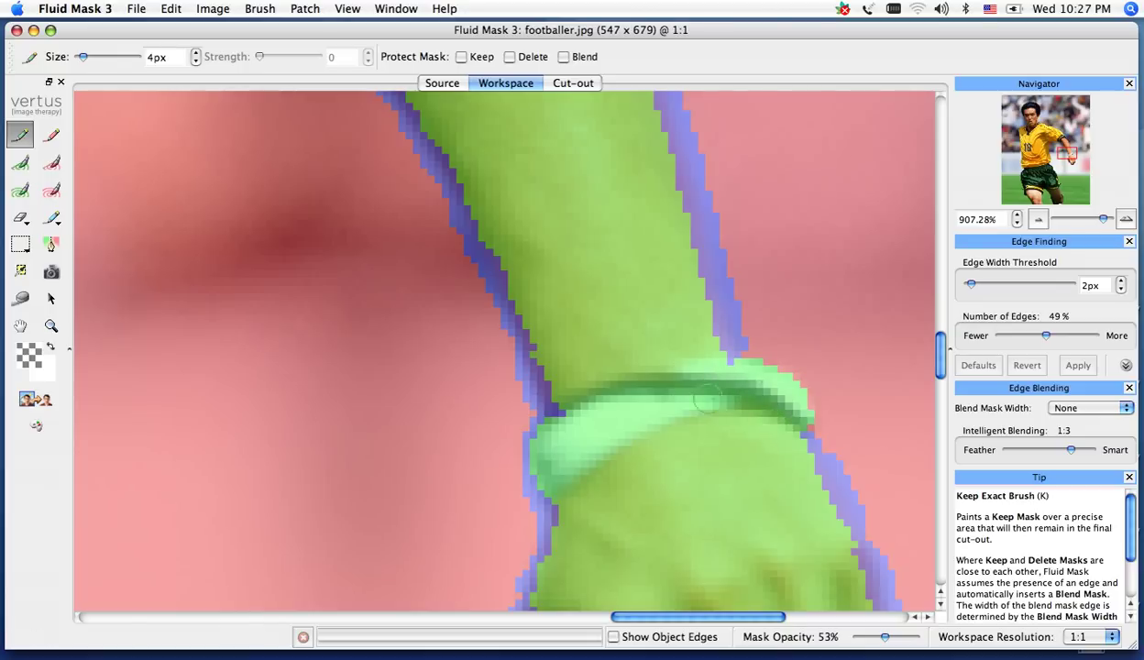
# Preview the cut-out, then stroke the wristband edge with a 1px Blend Exact Brush
pyautogui.click(45, 398)
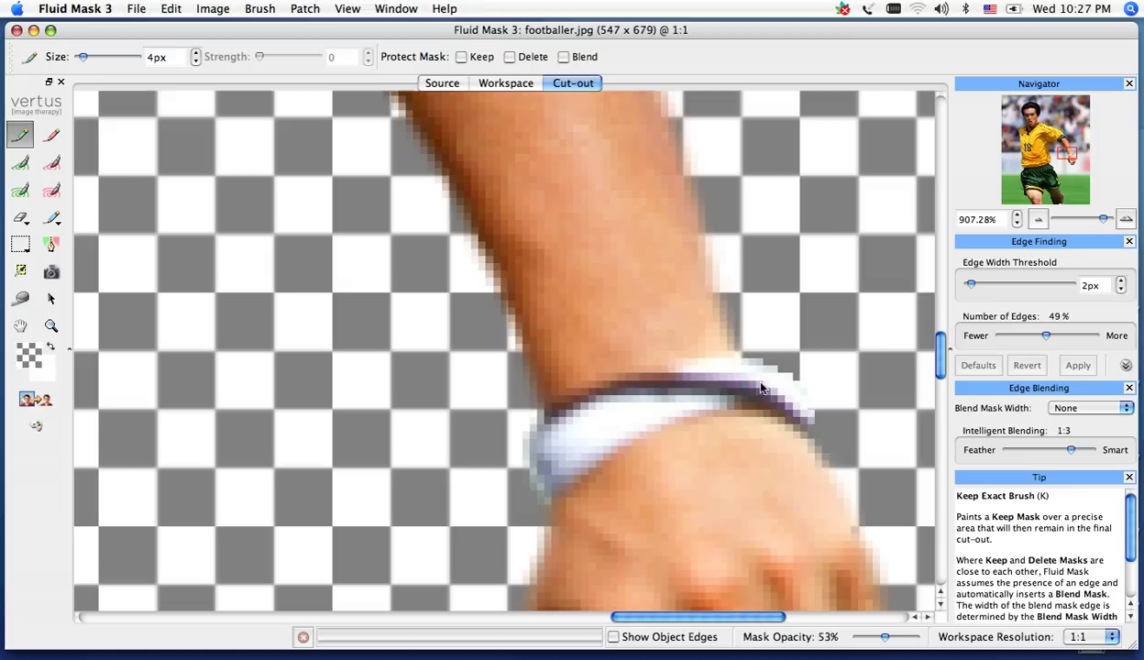
pyautogui.click(500, 84)
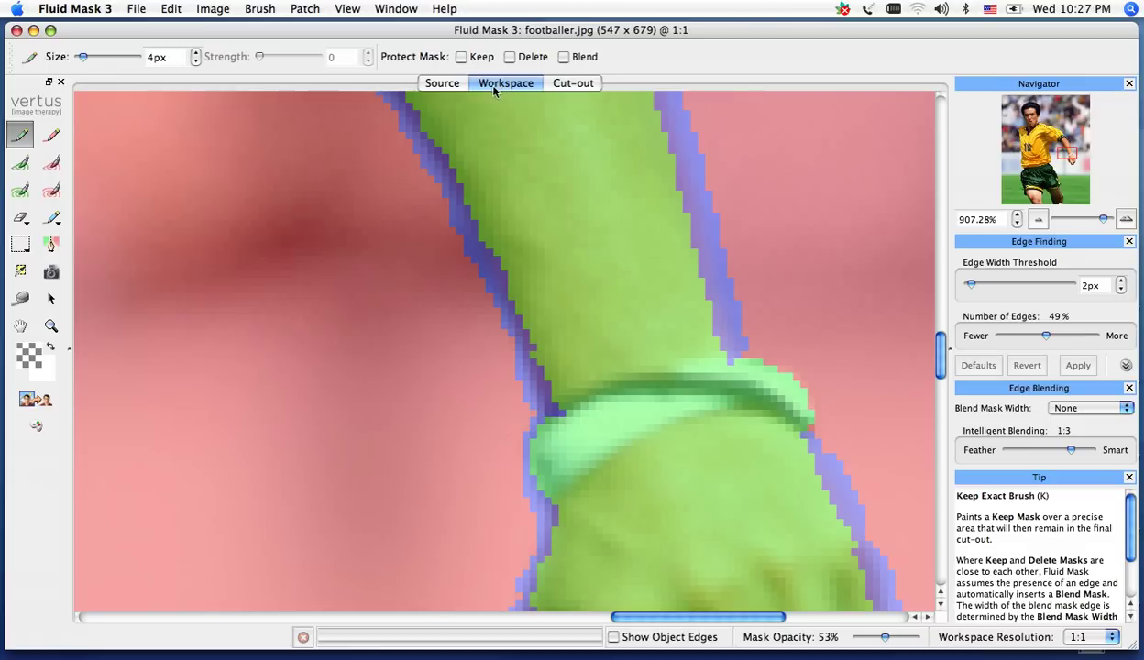
pyautogui.click(52, 217)
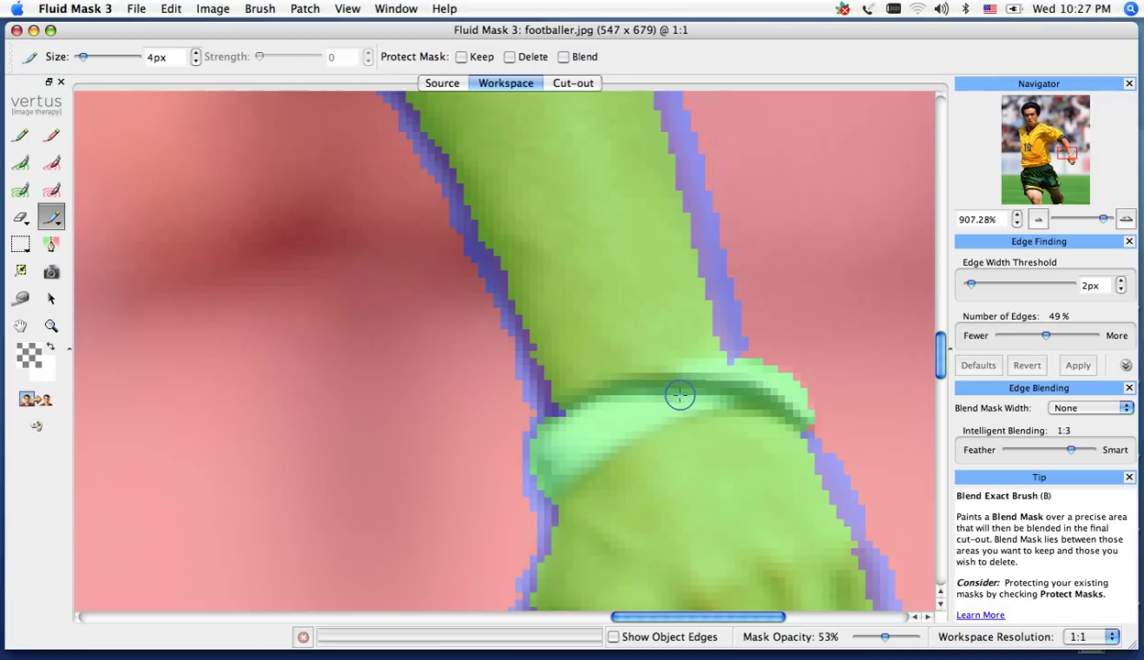
pyautogui.press('[')
pyautogui.press('[')
pyautogui.press('[')
pyautogui.moveTo(736, 355)
pyautogui.mouseDown()
pyautogui.moveTo(766, 362)
pyautogui.moveTo(808, 409)
pyautogui.mouseUp()
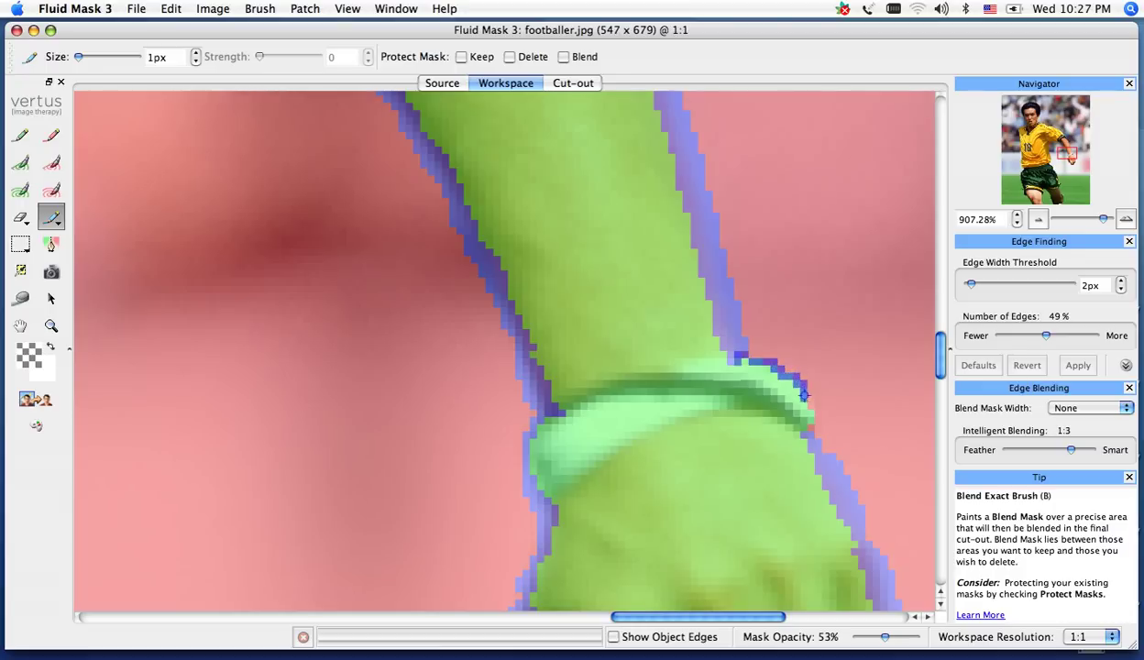
# Undo the wristband blend stroke and preview the wrist, bracelet and hand cut-out again
pyautogui.press('super+z')
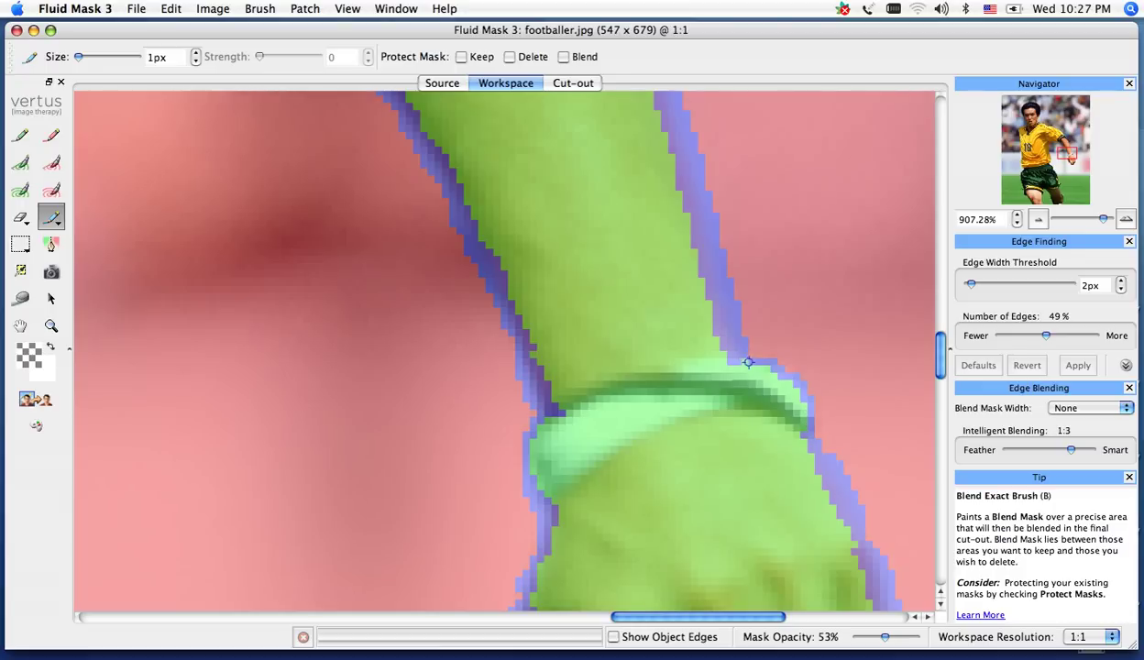
pyautogui.press('super+z')
pyautogui.click(48, 403)
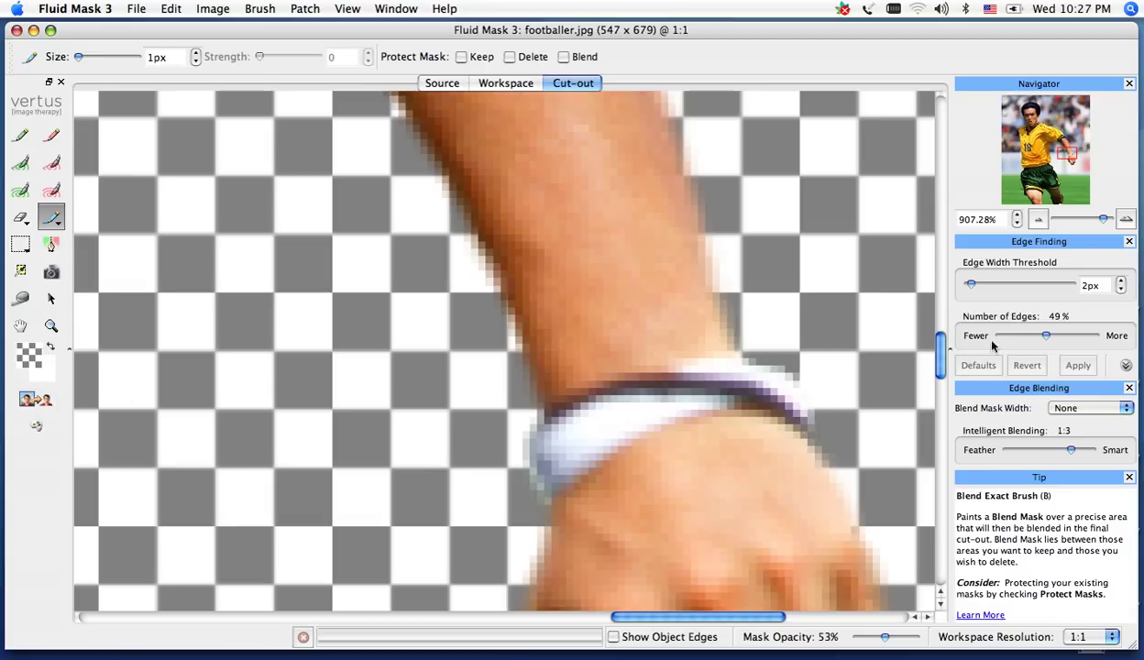
pyautogui.moveTo(1045, 151); pyautogui.dragTo(1068, 161)
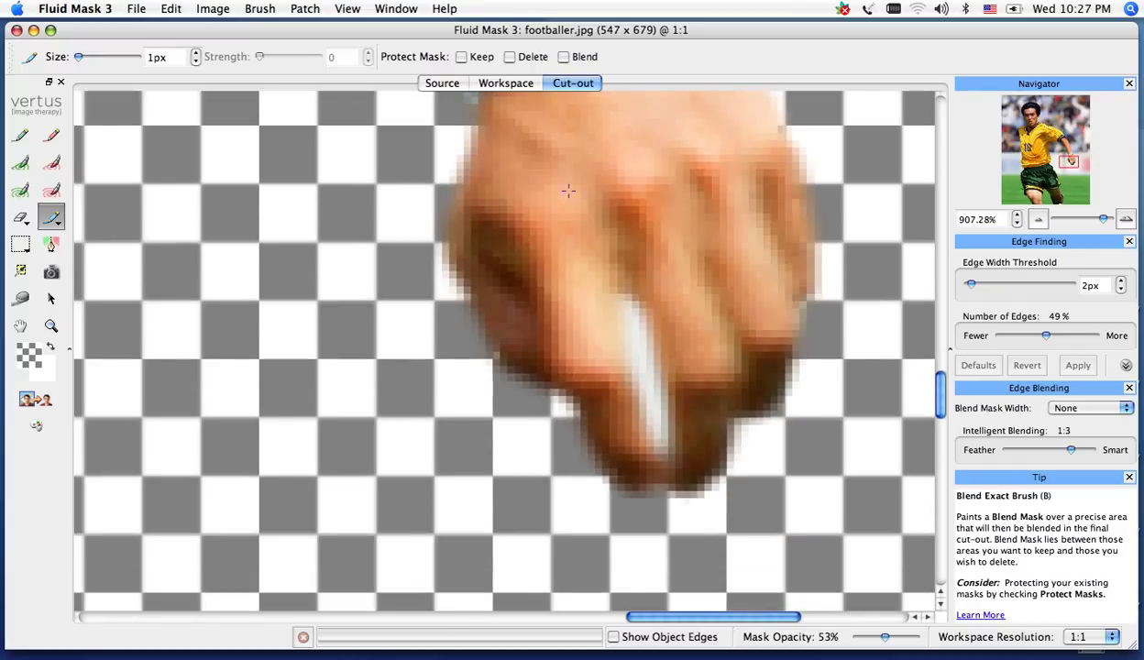
# Paint a 4px Blend Exact Brush stroke between the fingers and preview the hand cut-out
pyautogui.click(506, 82)
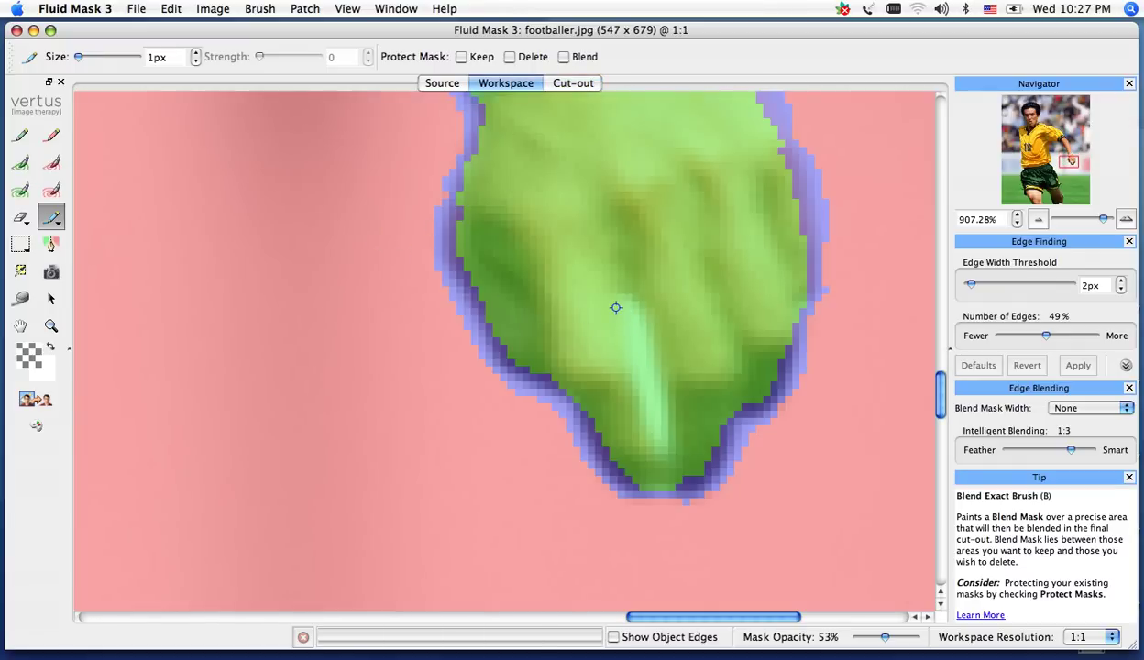
pyautogui.press(']')
pyautogui.press(']')
pyautogui.press(']')
pyautogui.click(624, 299)
pyautogui.moveTo(624, 299)
pyautogui.mouseDown()
pyautogui.moveTo(659, 418)
pyautogui.moveTo(607, 309)
pyautogui.mouseUp()
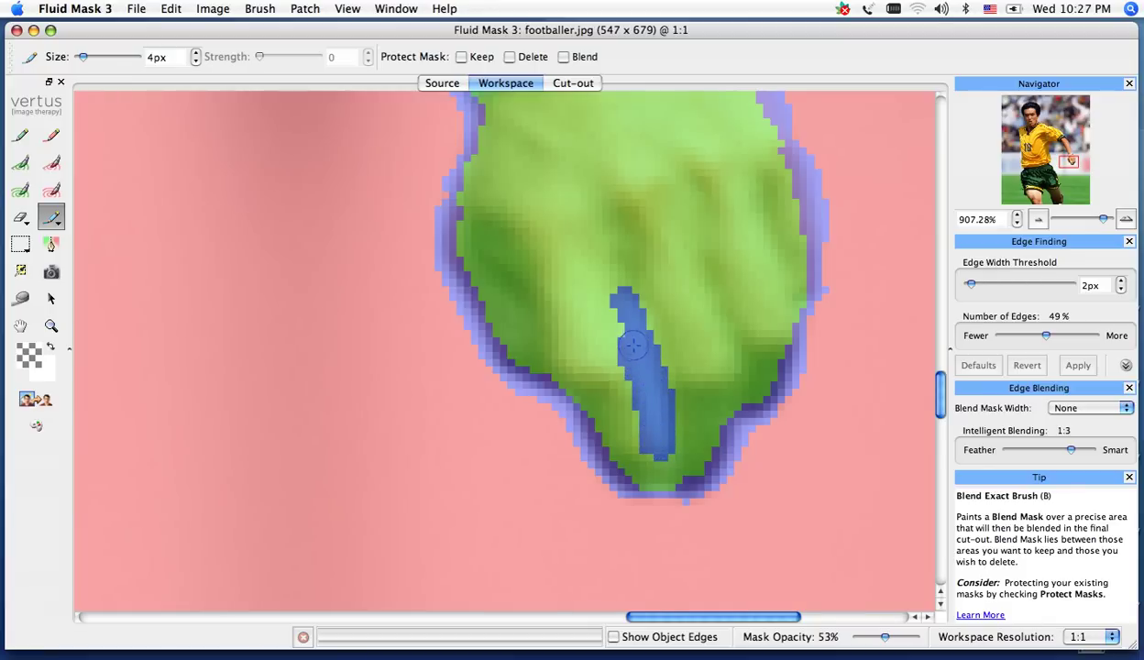
pyautogui.click(44, 400)
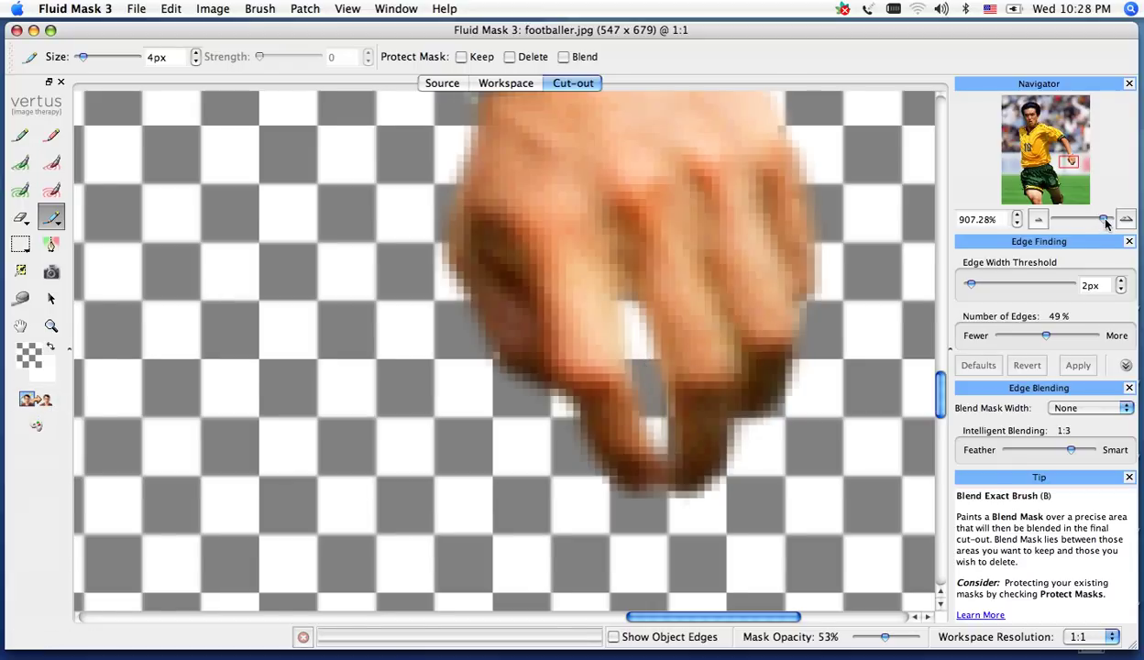
# Zoom out and Save and Apply the cut-out back to Photoshop
pyautogui.moveTo(1104, 220); pyautogui.dragTo(1094, 220)
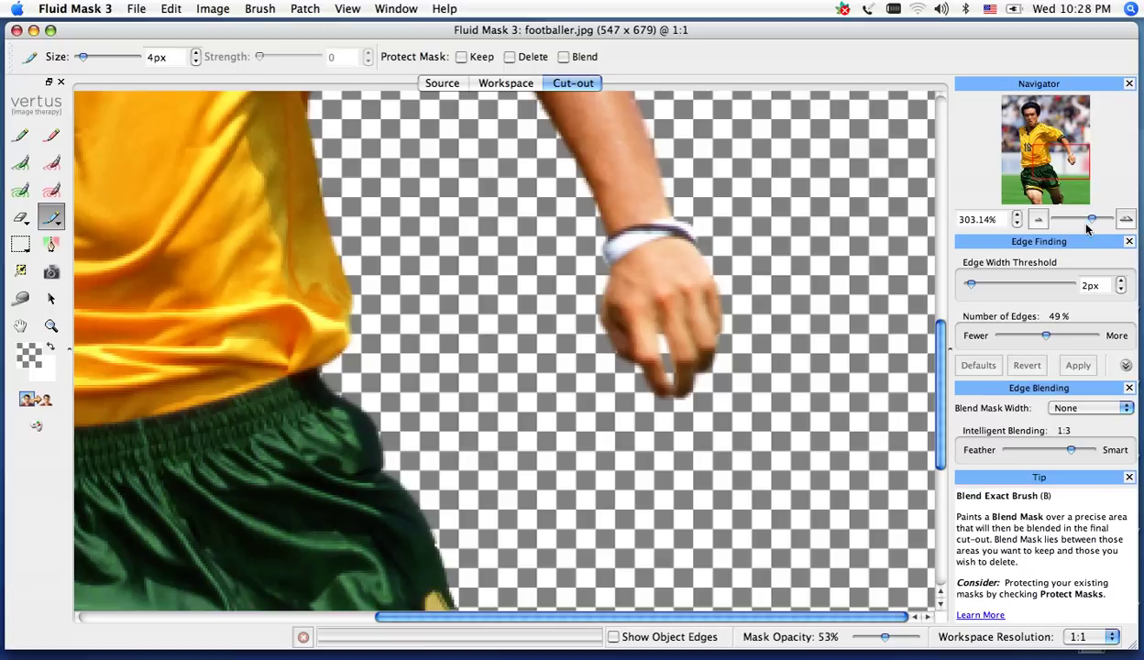
pyautogui.click(137, 11)
pyautogui.click(140, 30)
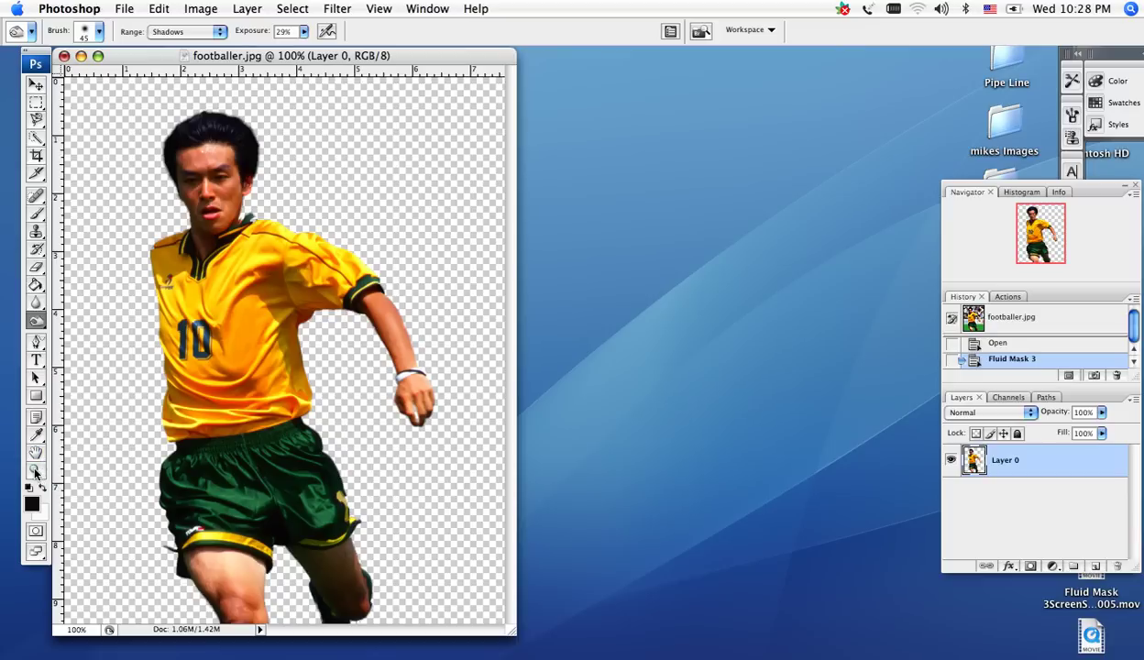
# Zoom the Photoshop view in on the cut-out footballer's face and collar
pyautogui.click(35, 472)
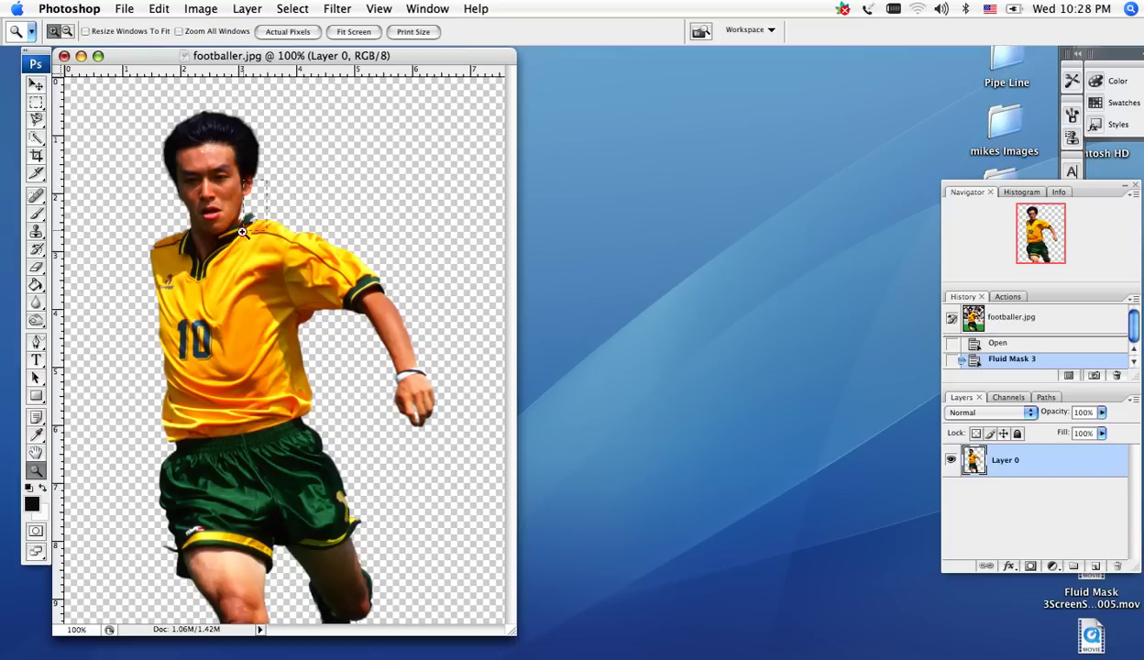
pyautogui.moveTo(265, 186); pyautogui.dragTo(220, 240)
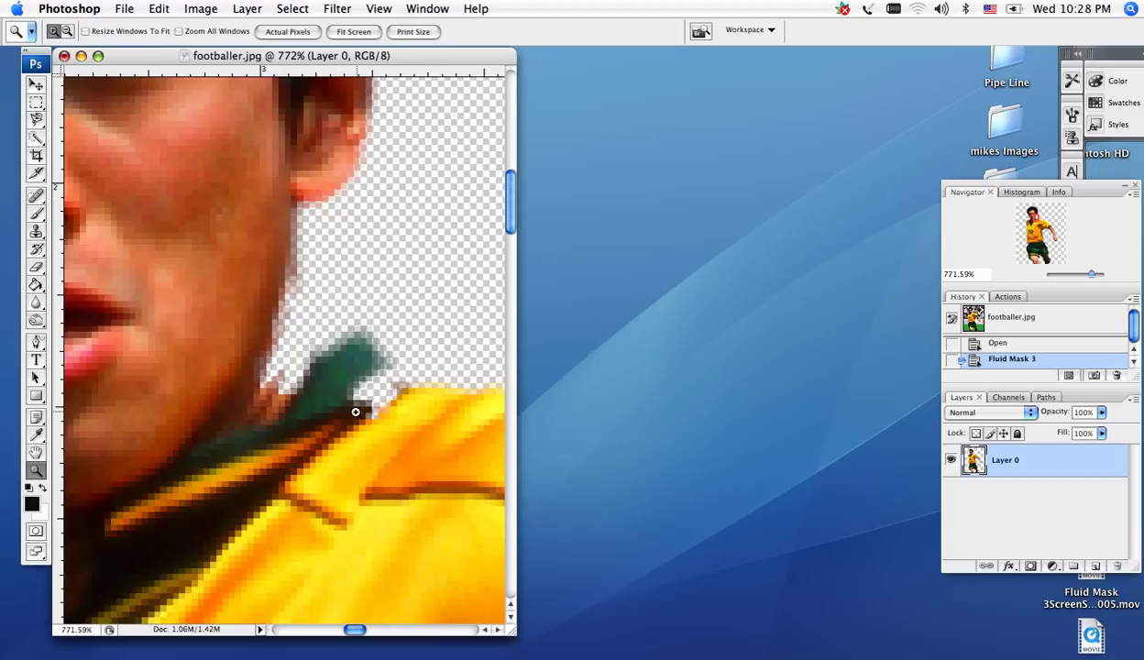
pyautogui.click(36, 249)
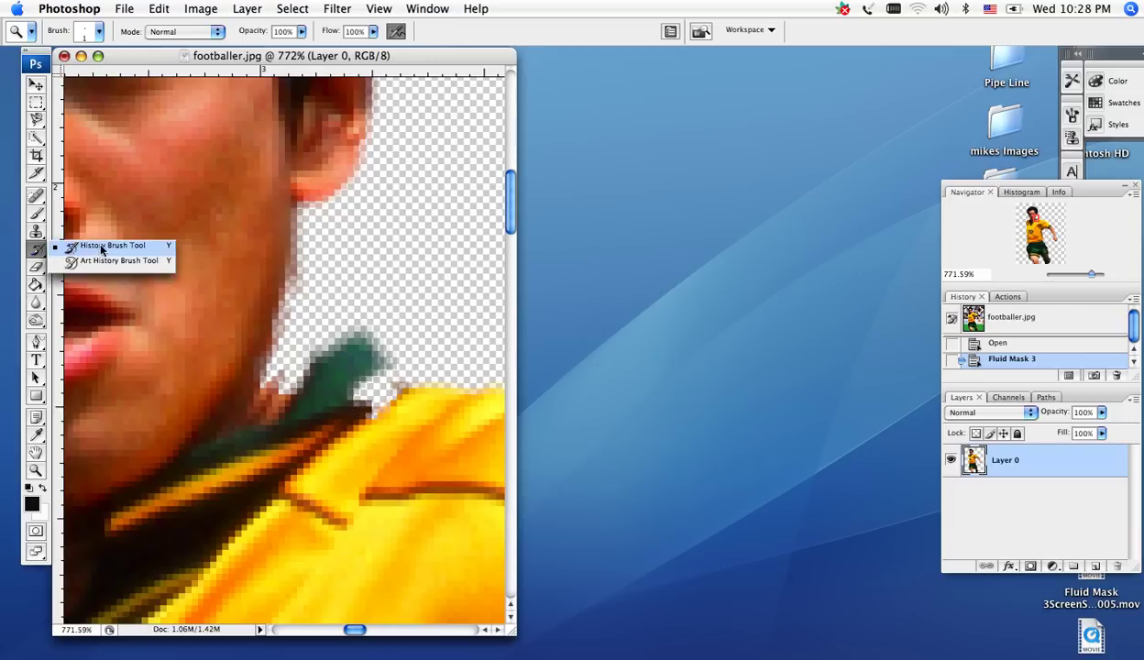
# Restore the jaw, neck and green collar edges with a size-4 History Brush
pyautogui.click(114, 245)
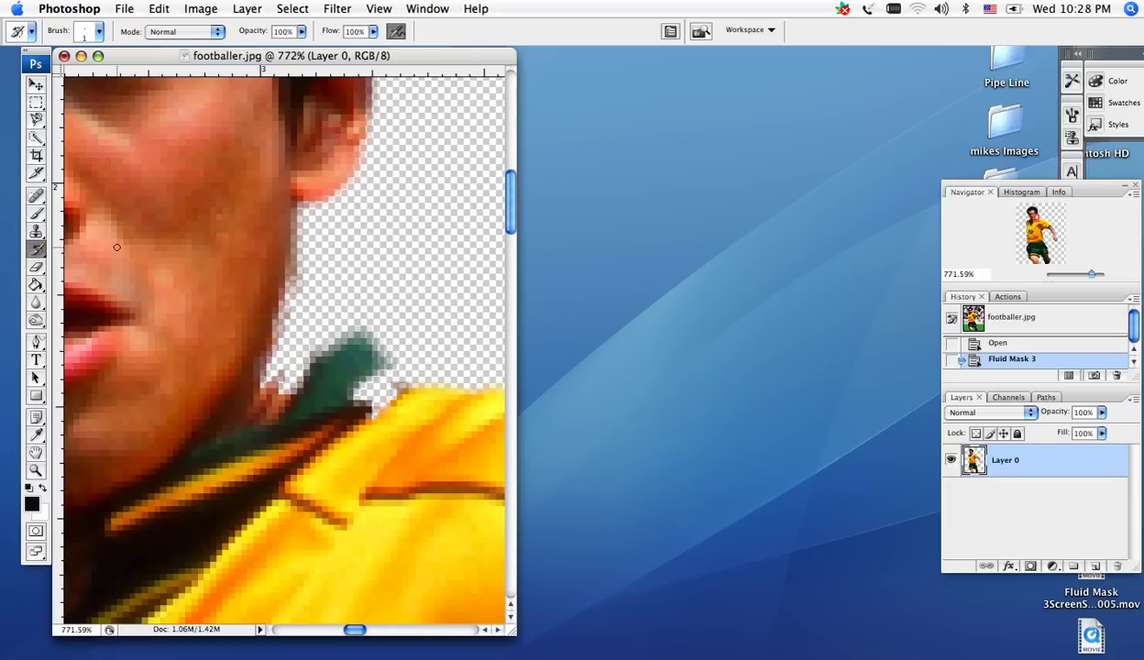
pyautogui.press(']')
pyautogui.press(']')
pyautogui.press(']')
pyautogui.moveTo(273, 243)
pyautogui.mouseDown()
pyautogui.moveTo(265, 383)
pyautogui.moveTo(298, 344)
pyautogui.moveTo(367, 419)
pyautogui.mouseUp()
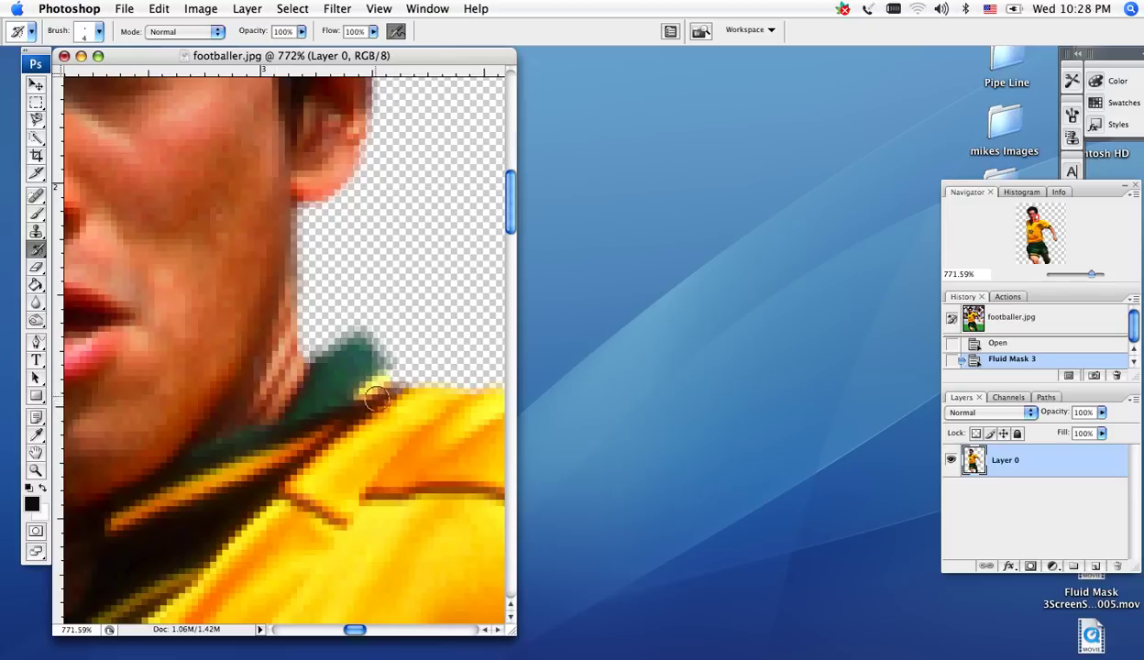
pyautogui.moveTo(367, 420); pyautogui.dragTo(371, 381)
pyautogui.click(368, 364)
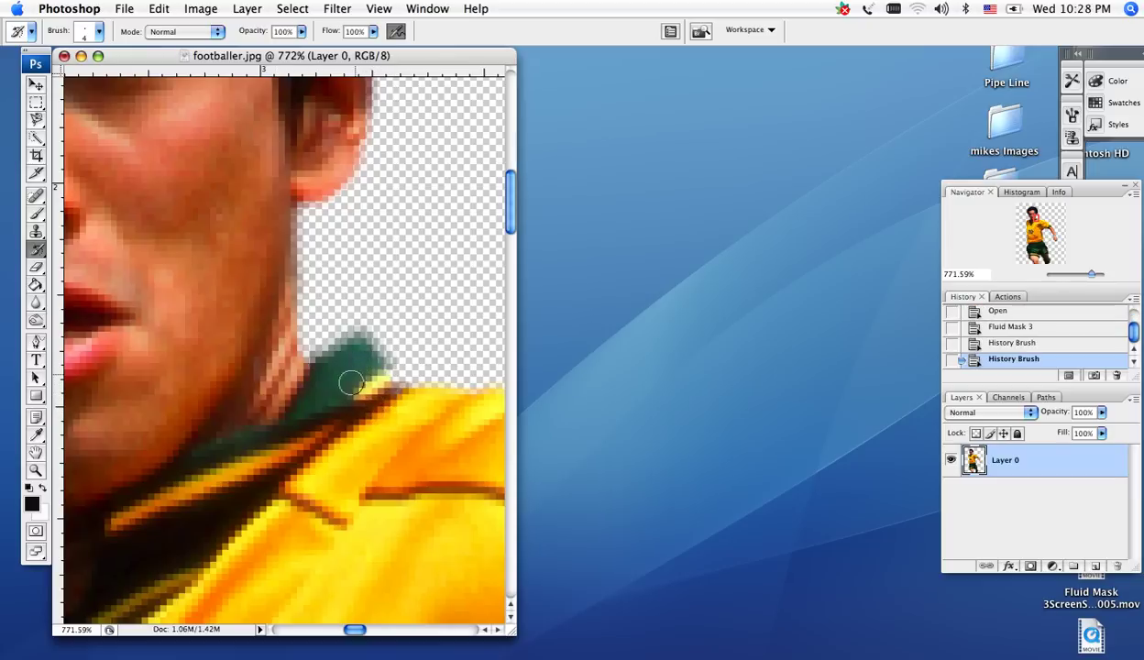
# Restore the shirt's outer shoulder edge, then zoom out to the whole footballer
pyautogui.moveTo(356, 630); pyautogui.dragTo(316, 631)
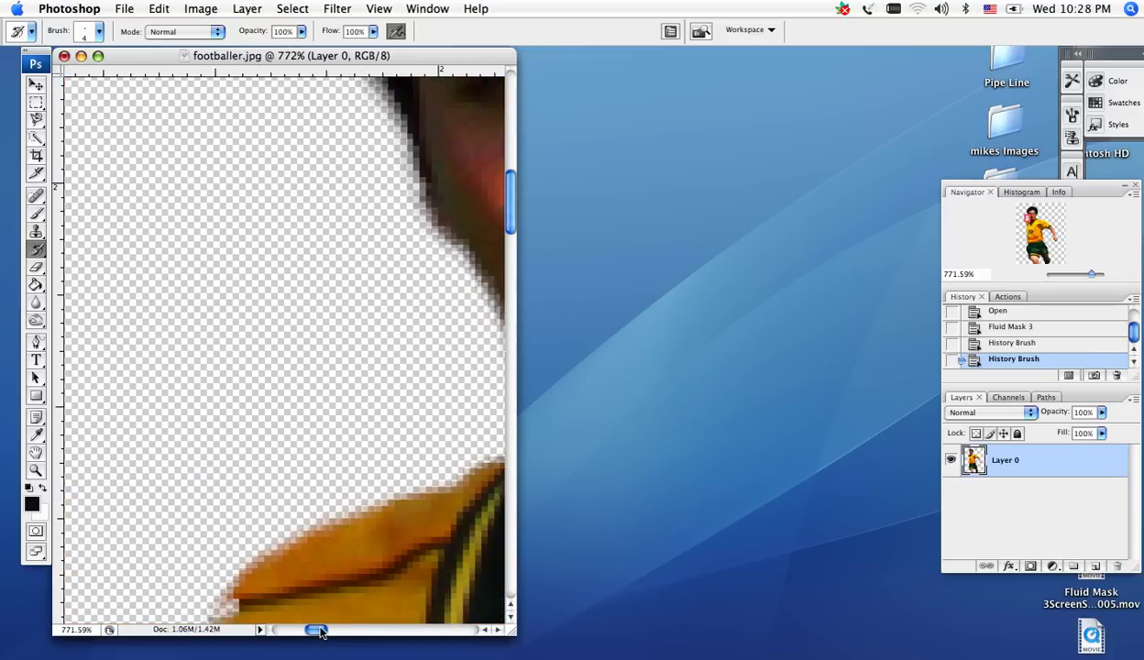
pyautogui.moveTo(510, 218); pyautogui.dragTo(512, 242)
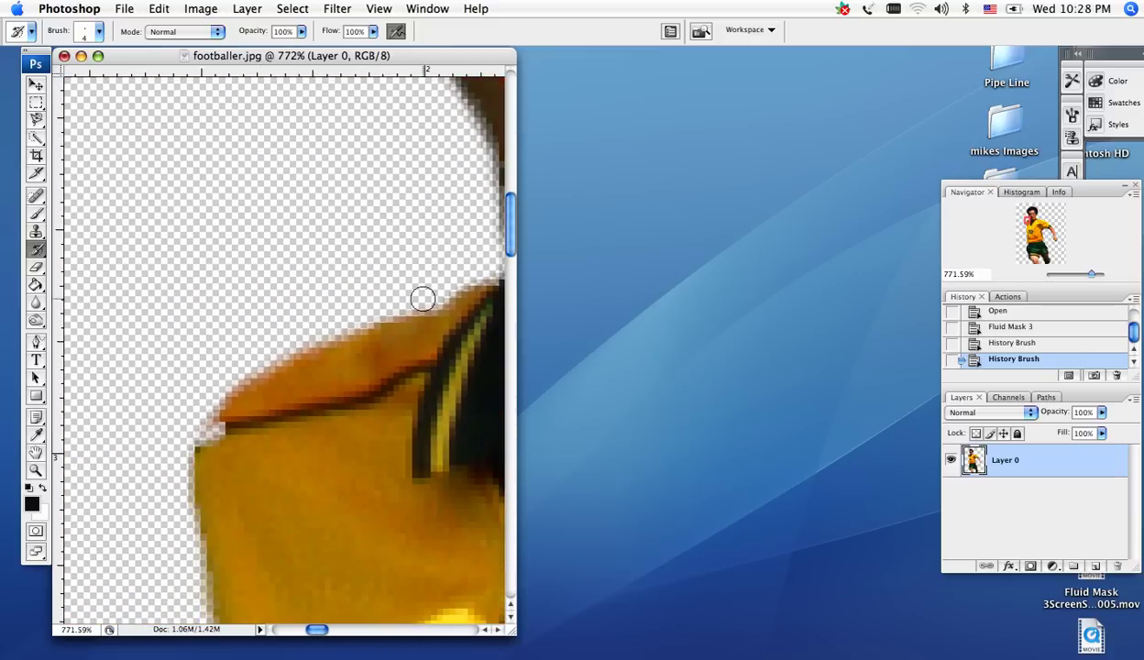
pyautogui.moveTo(225, 421); pyautogui.dragTo(207, 429)
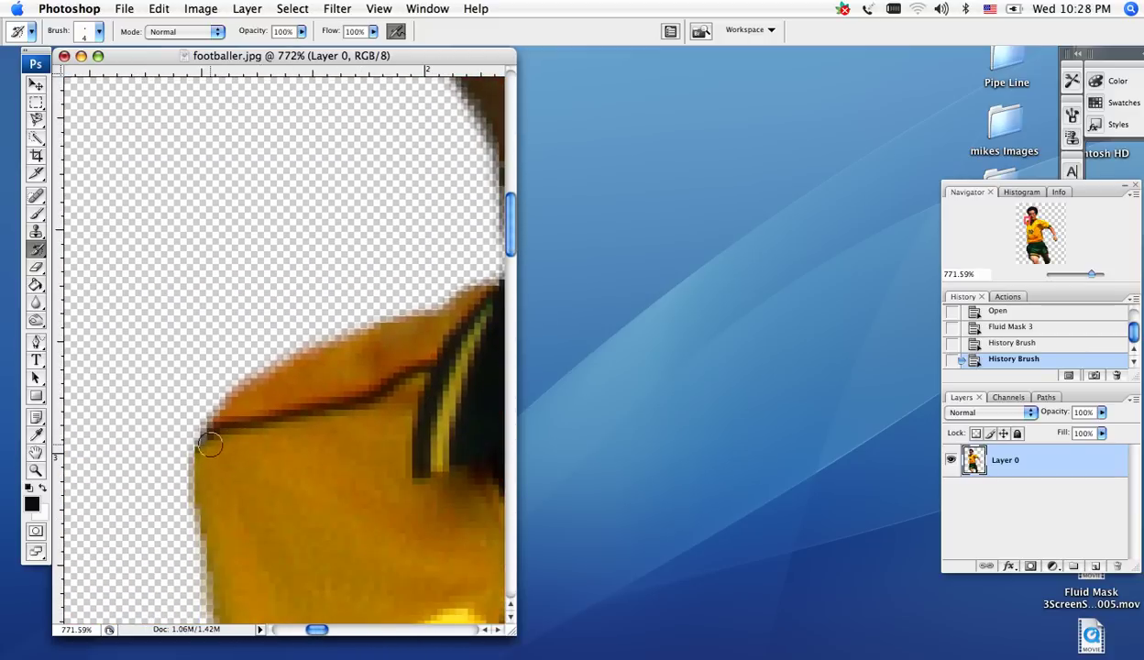
pyautogui.moveTo(1093, 276); pyautogui.dragTo(1071, 282)
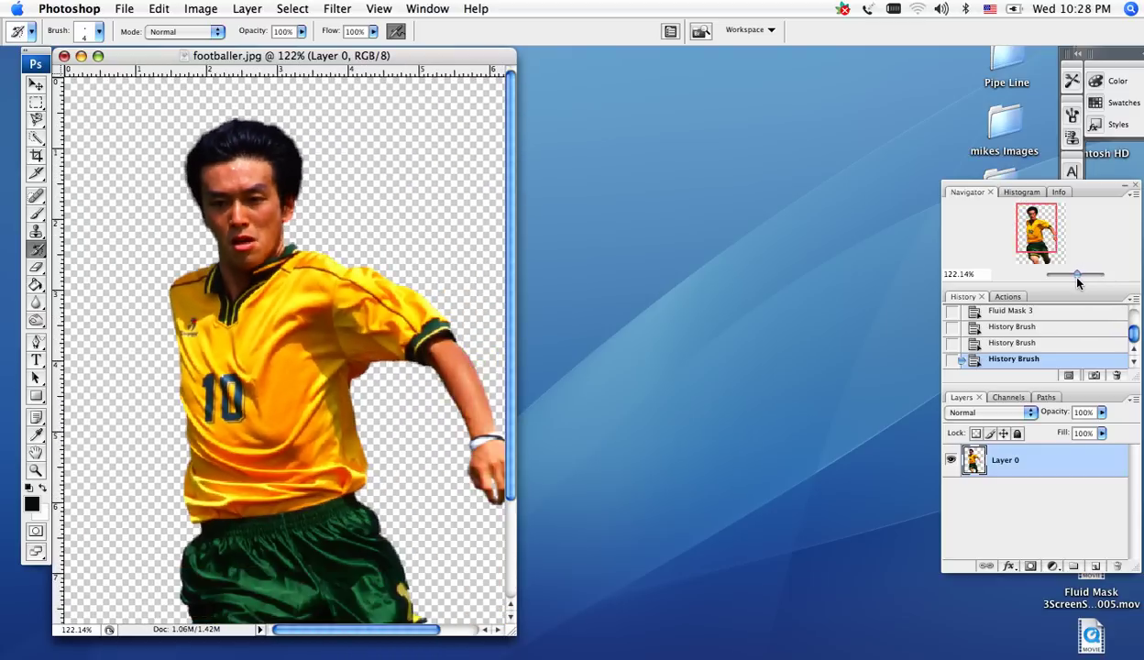